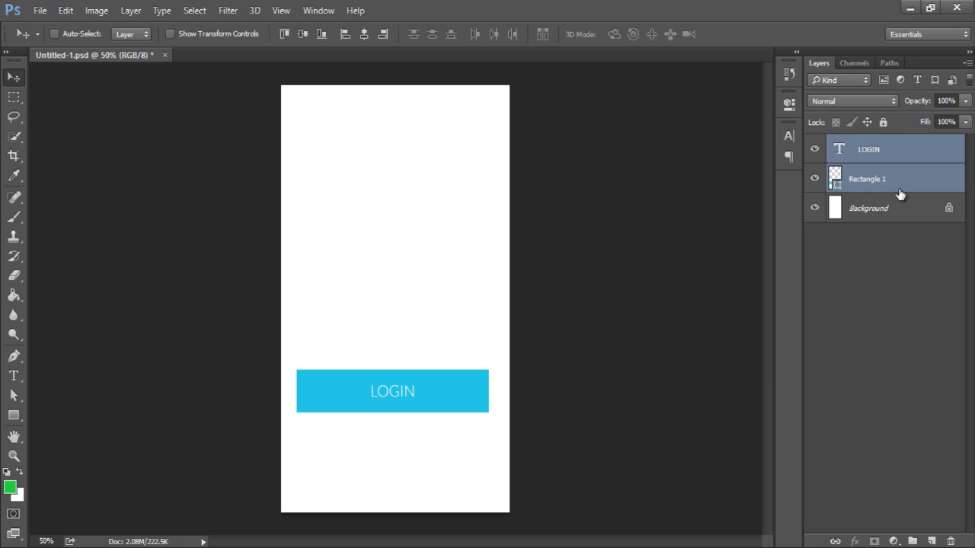
Duplicate the blue Rectangle 1 layer twice.
click(900, 194)
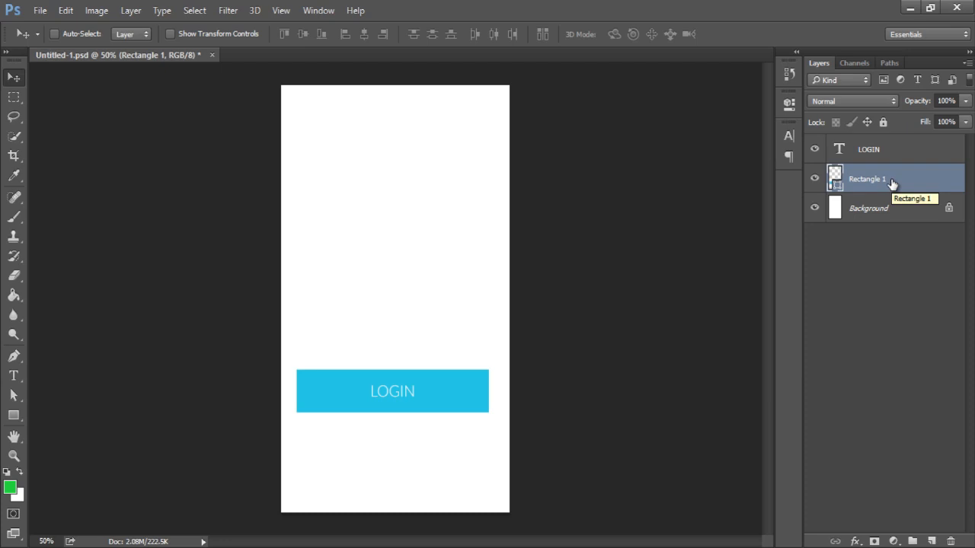
drag(891, 184, 931, 540)
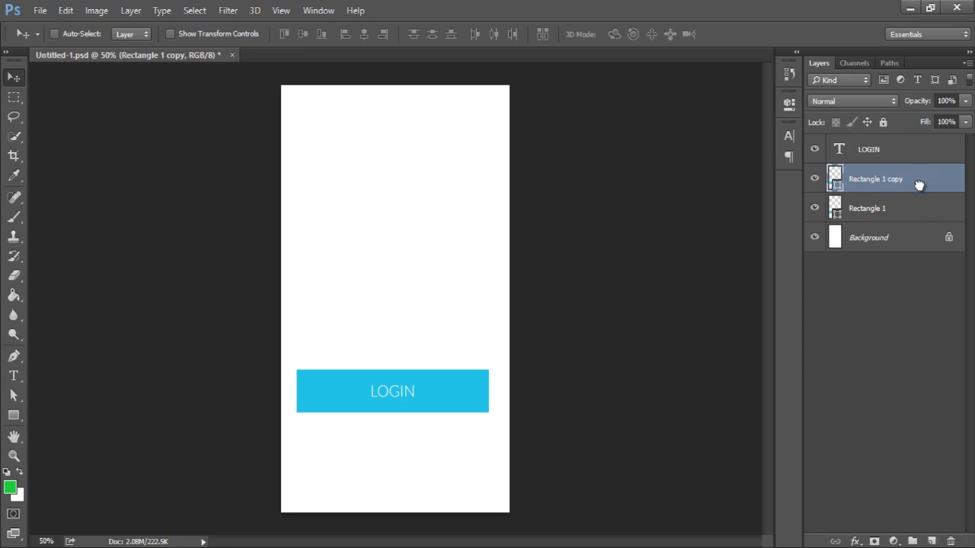
drag(916, 183, 931, 539)
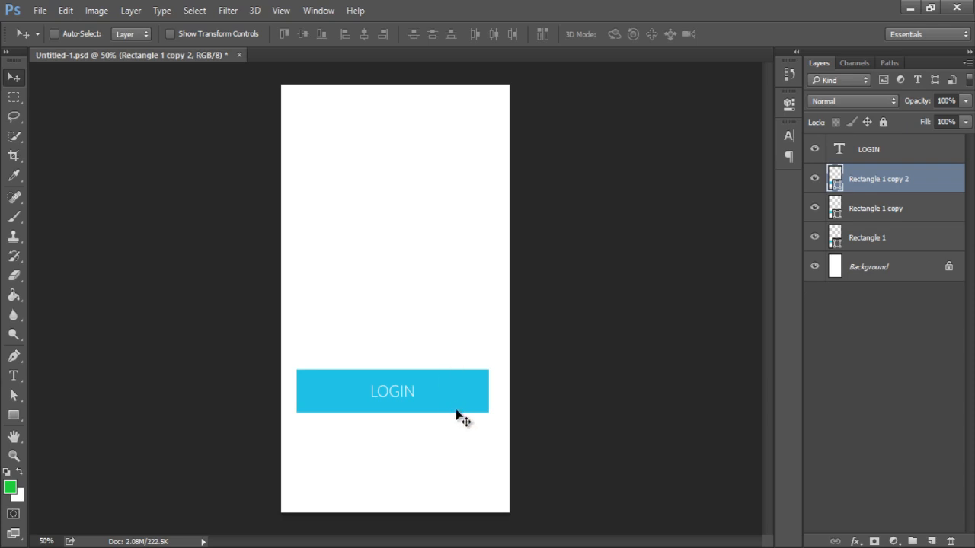
Move the two rectangle copies above the LOGIN button, stacked with a small gap between them.
drag(455, 397, 443, 277)
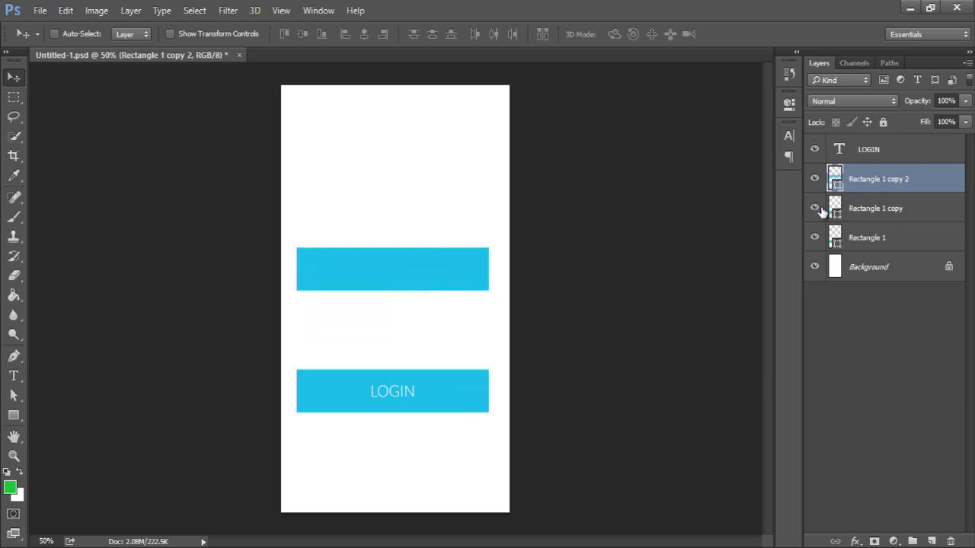
click(830, 212)
drag(416, 385, 431, 327)
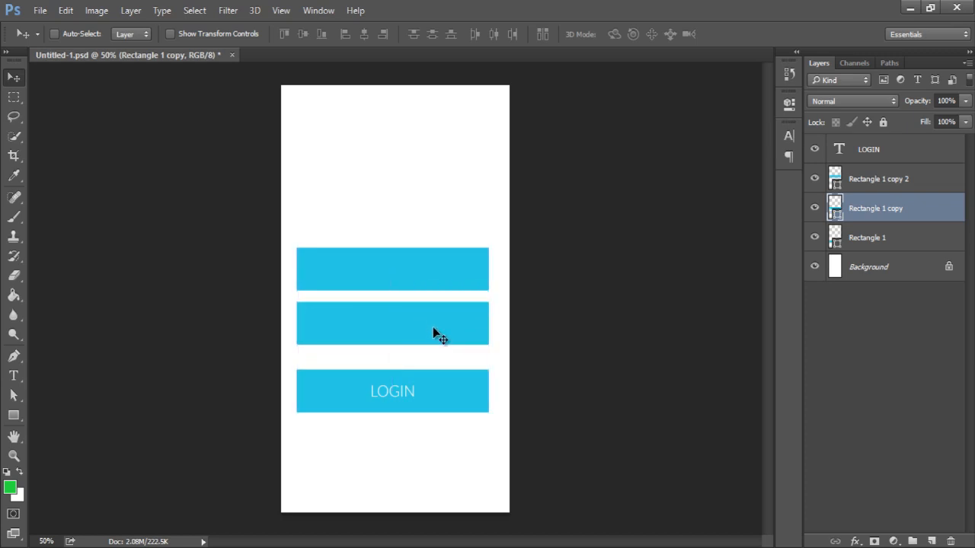
Identify the rectangle behind the LOGIN text by toggling layer visibility and rename its layer as button_login.
click(814, 208)
click(814, 208)
click(836, 239)
click(814, 237)
click(814, 237)
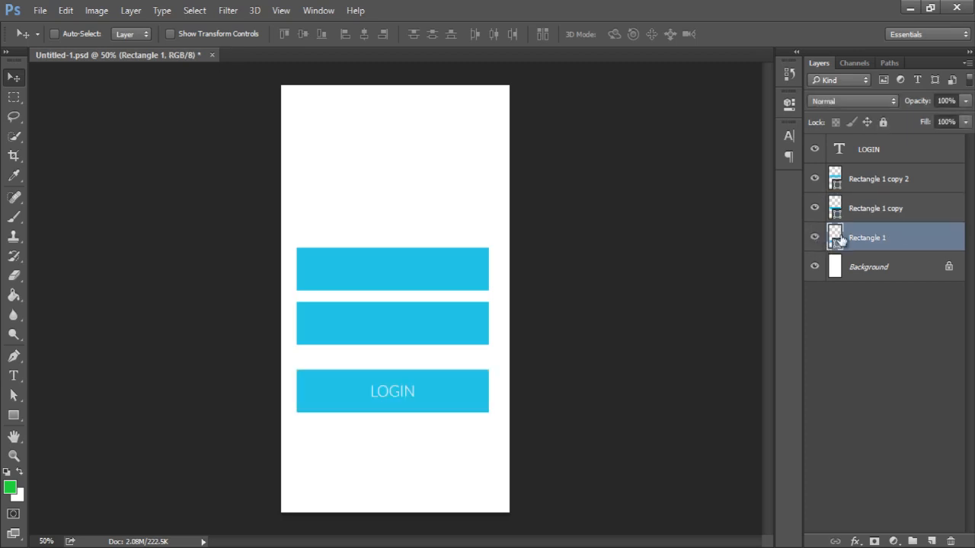
double_click(868, 237)
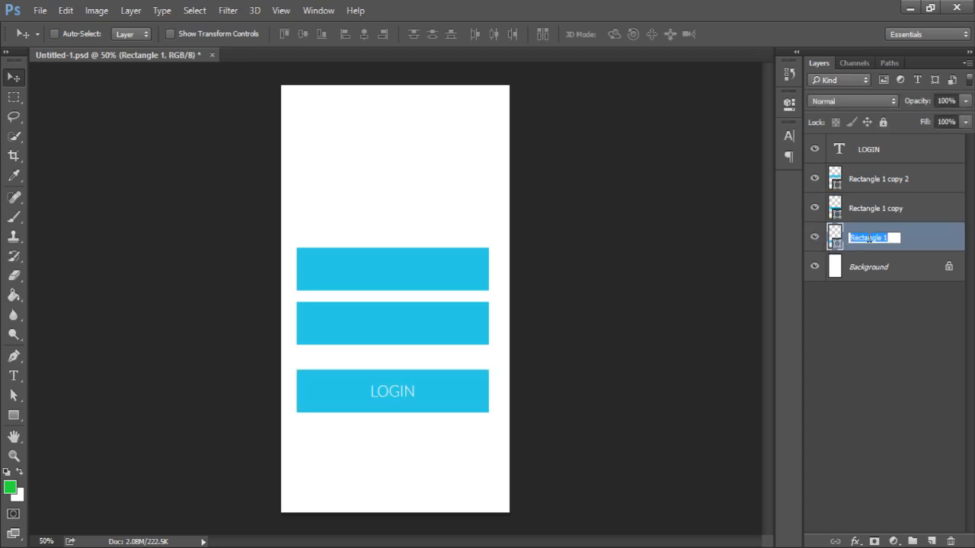
text(button_login)
key(Return)
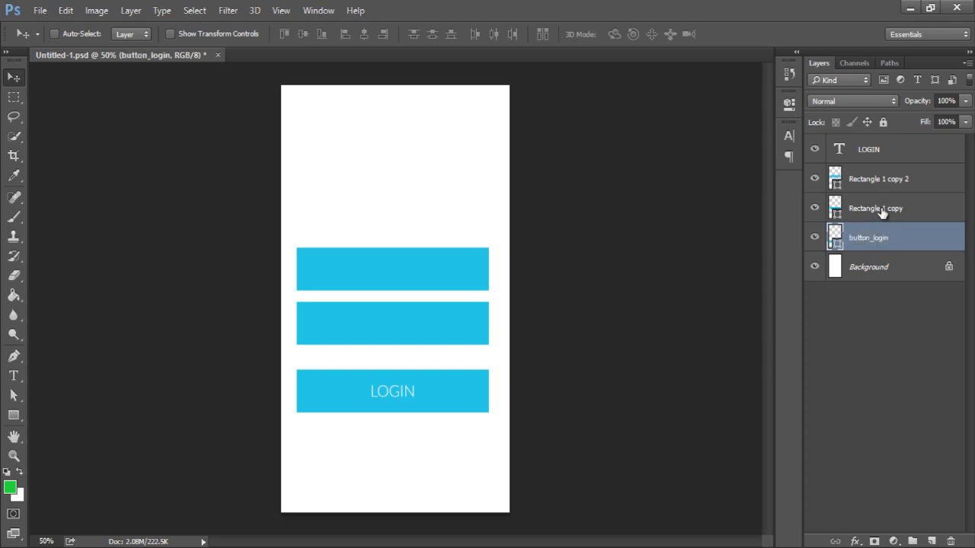
Rename the Rectangle 1 copy 2 layer as password_field.
double_click(880, 209)
click(815, 207)
click(817, 206)
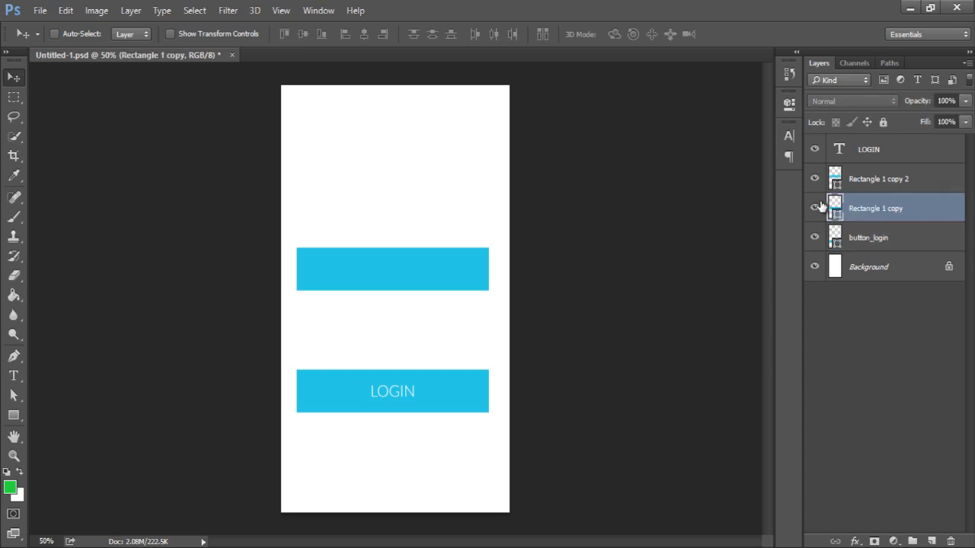
double_click(876, 180)
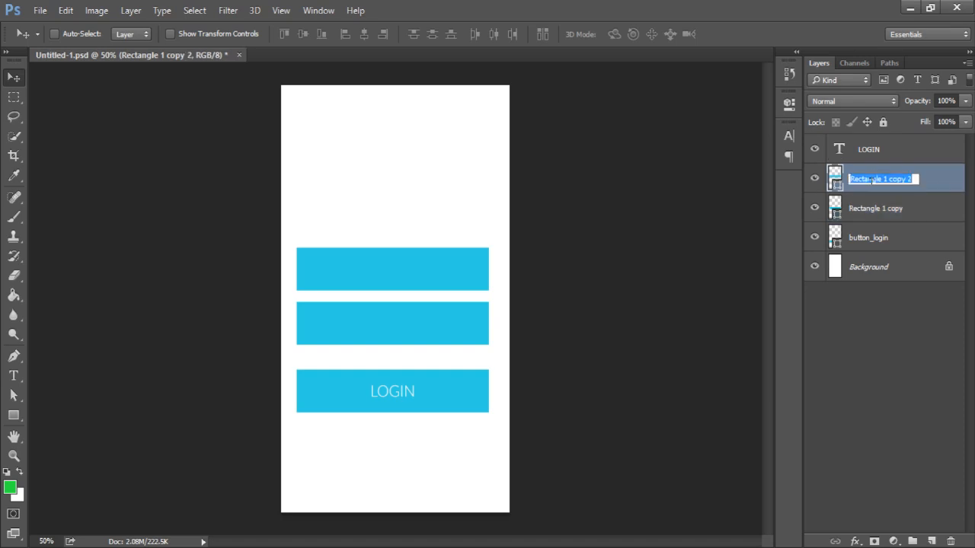
text(pass)
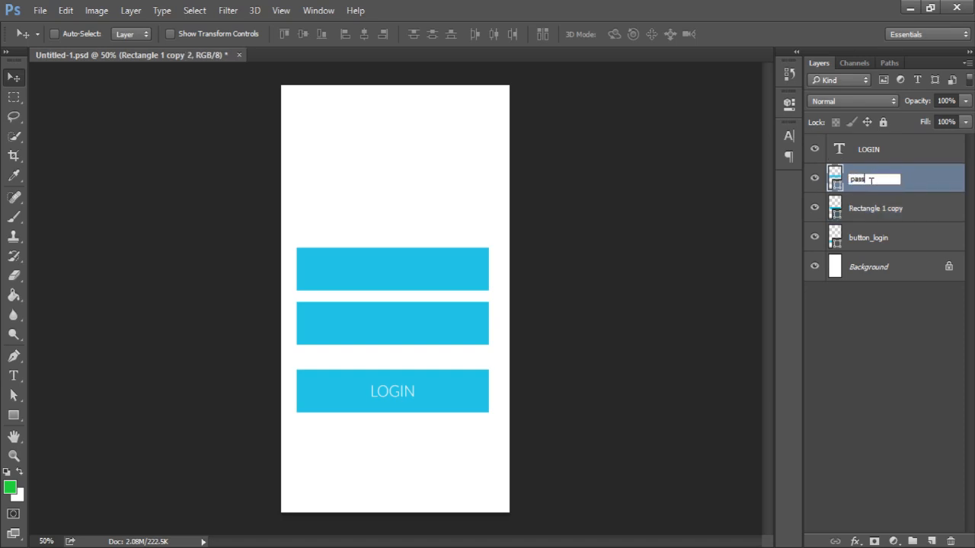
text(word_field)
key(Return)
Toggle the uppermost rectangle's visibility to identify it and rename its layer as email_field.
click(815, 181)
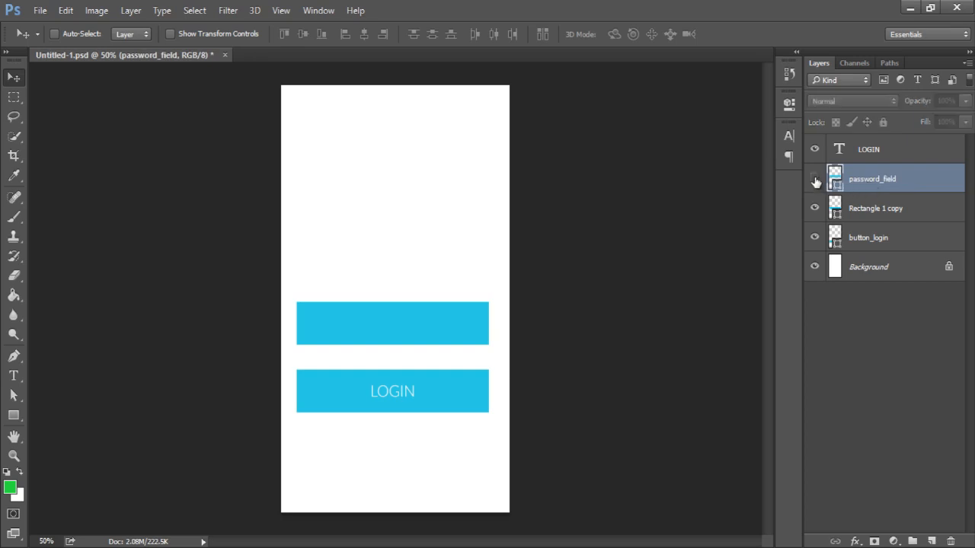
click(814, 180)
double_click(868, 179)
text(ema)
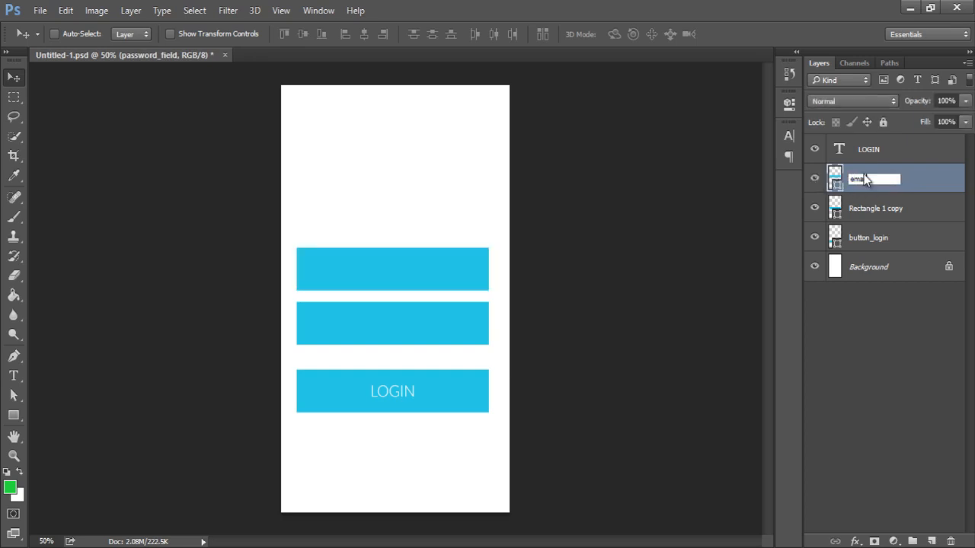
text(il_field)
key(Return)
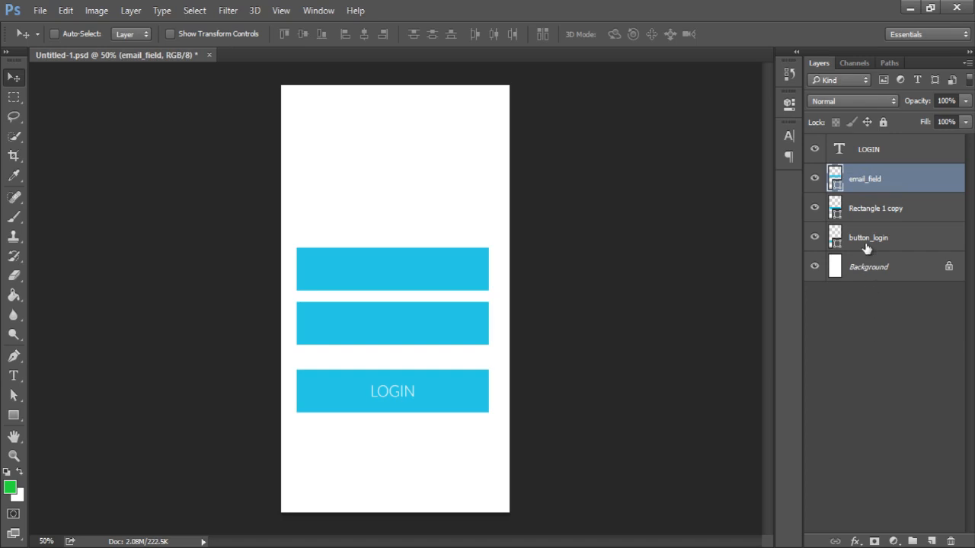
Rename the middle rectangle's layer as password_field and check it by toggling its visibility.
double_click(861, 208)
text(passw)
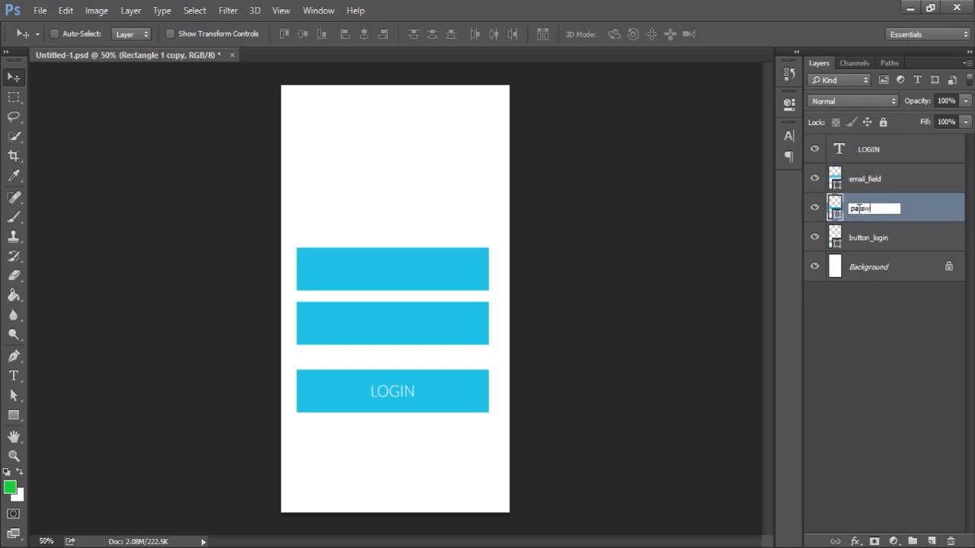
text(ord_field)
key(Return)
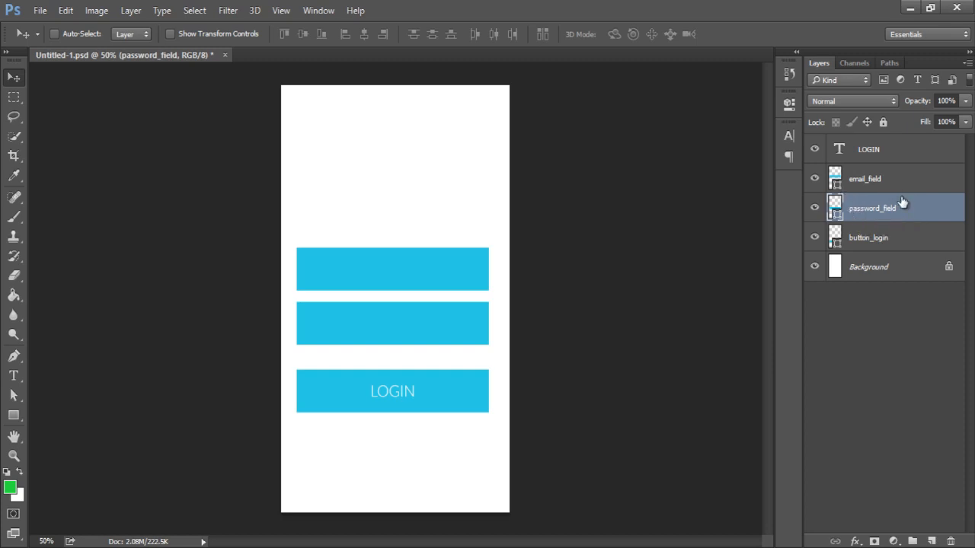
click(815, 209)
click(815, 209)
Change the shape colour of the email_field and password_field rectangles to black, 000000.
click(862, 180)
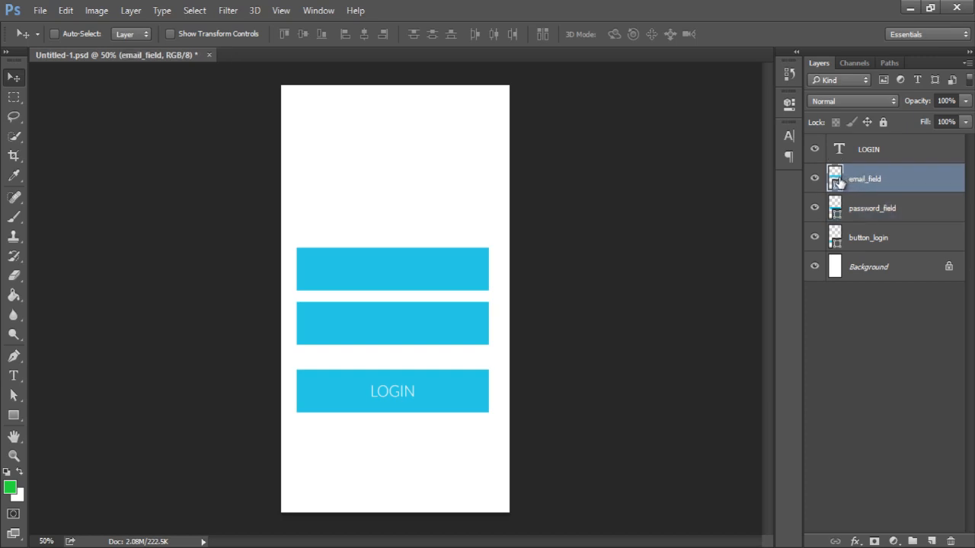
double_click(833, 183)
text(000000)
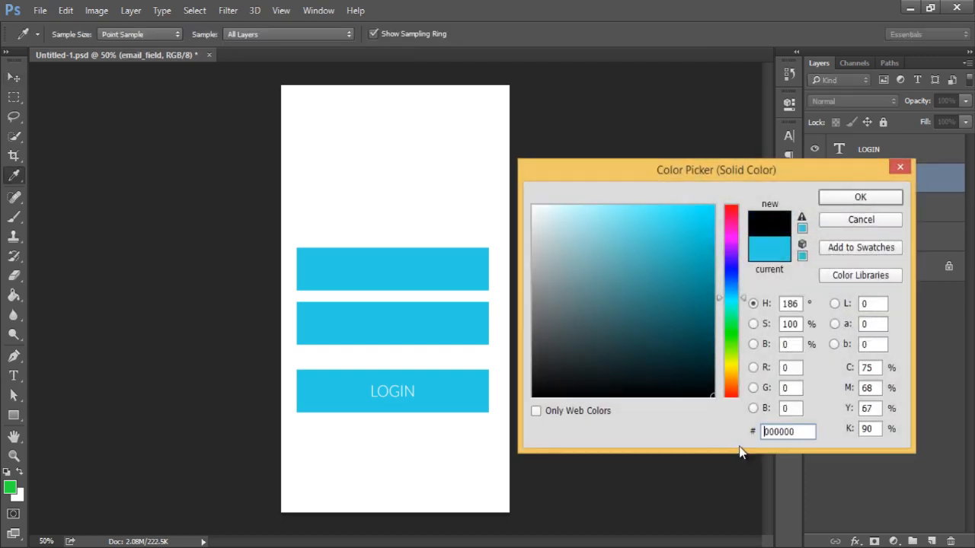
click(859, 198)
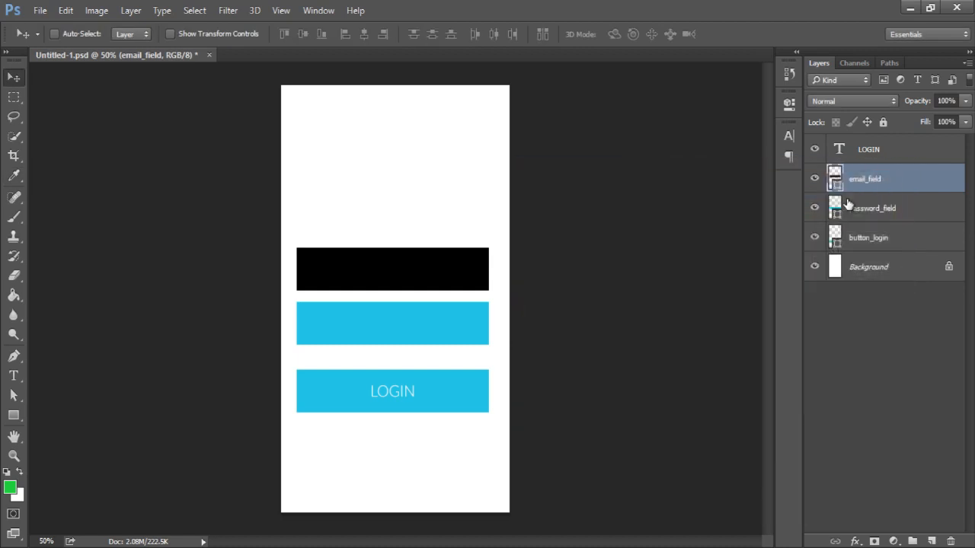
double_click(837, 212)
text(000000)
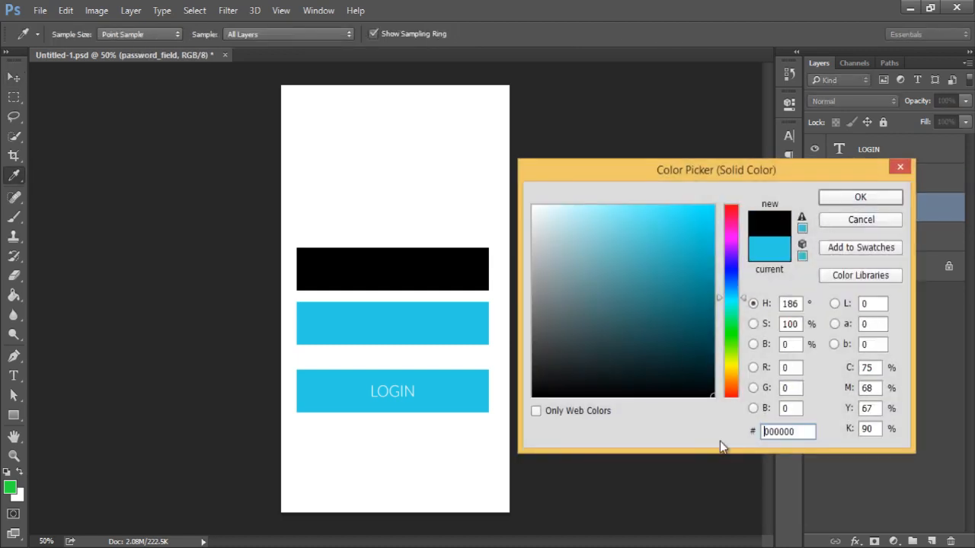
click(859, 198)
Reduce the fill of the email_field layer to 11%.
click(965, 122)
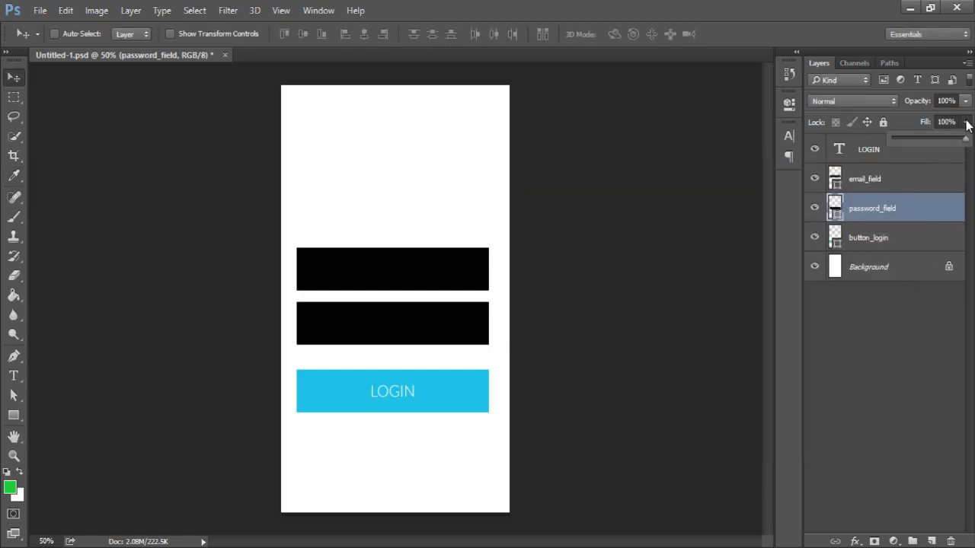
click(914, 181)
click(964, 121)
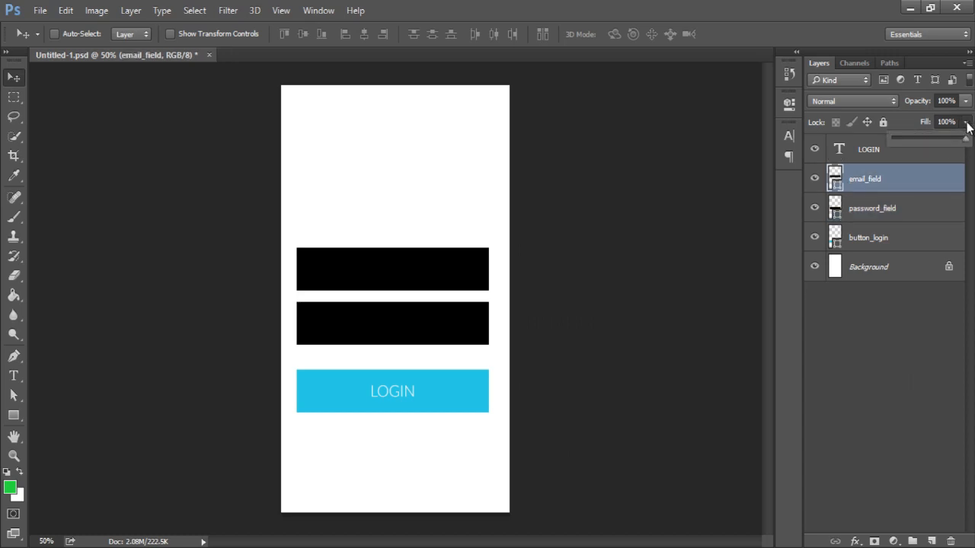
drag(964, 137, 902, 137)
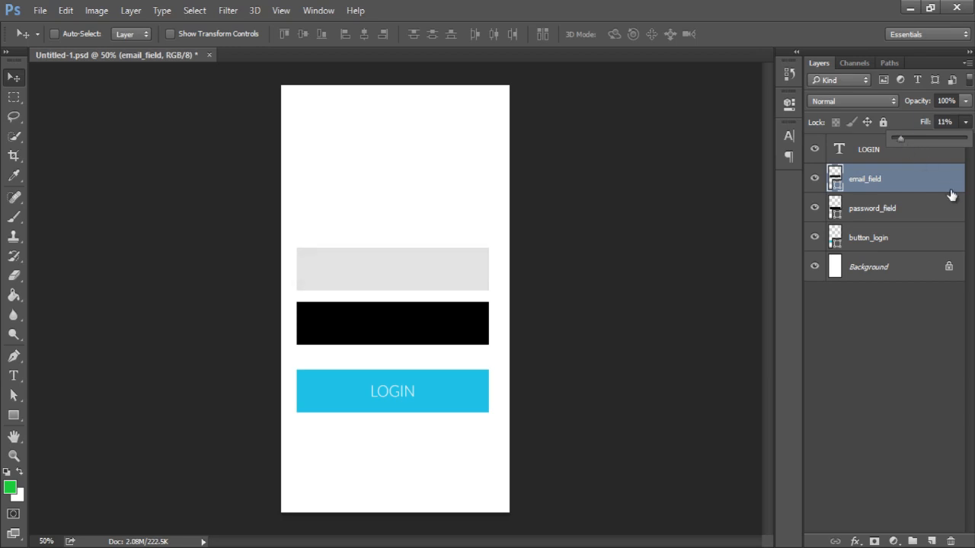
Try lowering the opacity of the password_field layer to 12%.
click(914, 210)
click(965, 101)
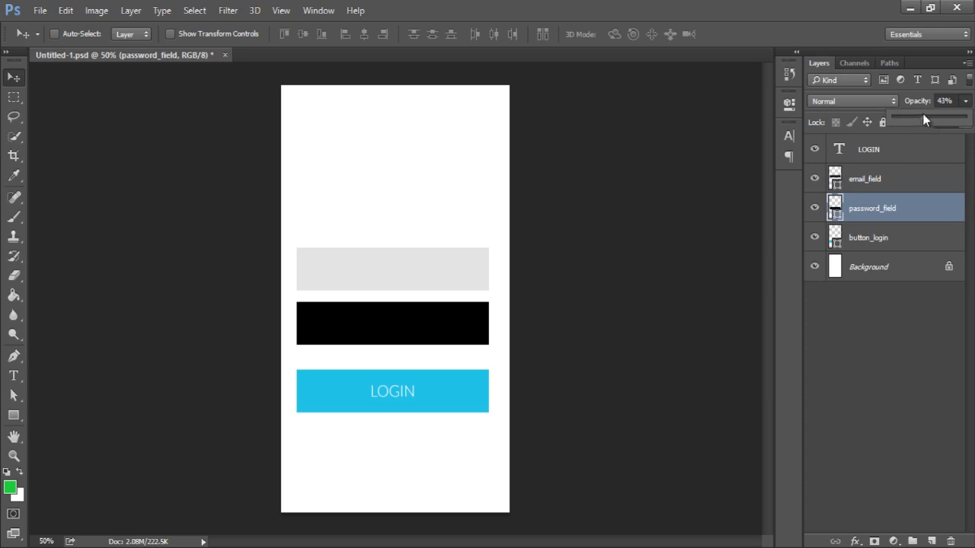
drag(922, 114, 898, 112)
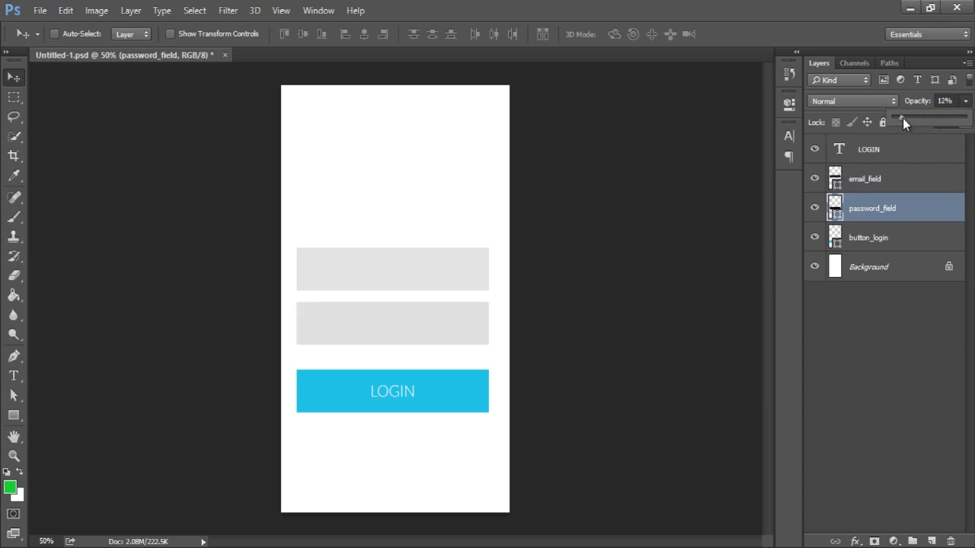
drag(902, 118, 906, 140)
Reduce the fill of the password_field layer to 11% and check the layer by toggling its visibility.
click(965, 122)
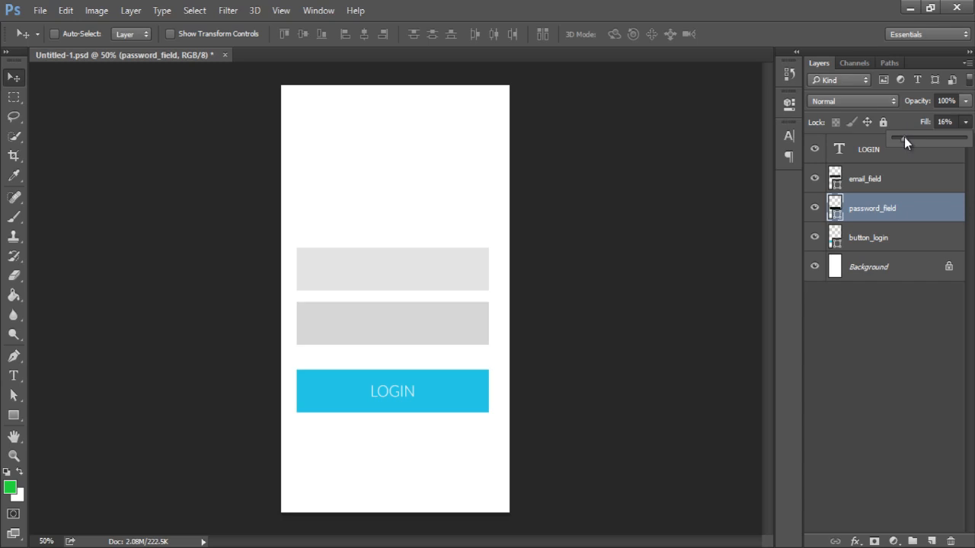
drag(900, 137, 899, 137)
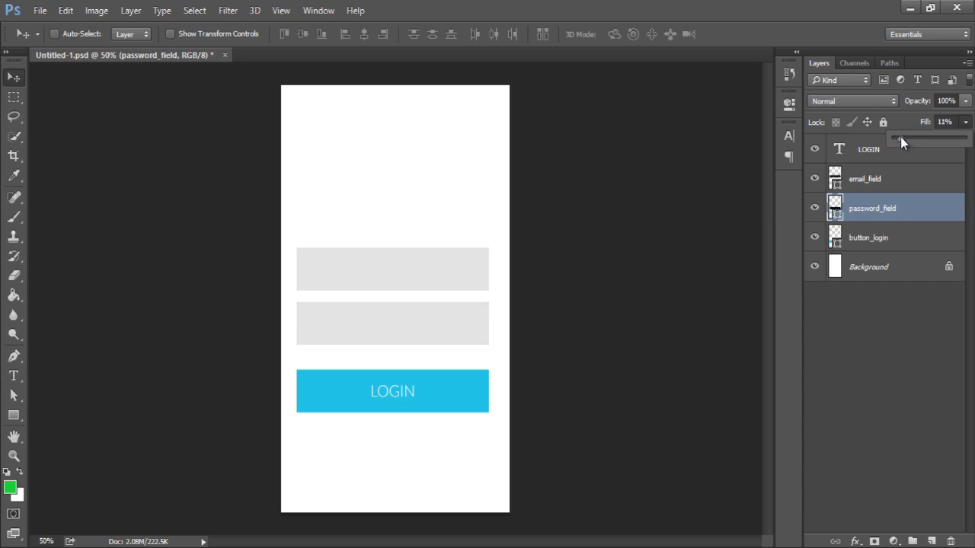
click(925, 218)
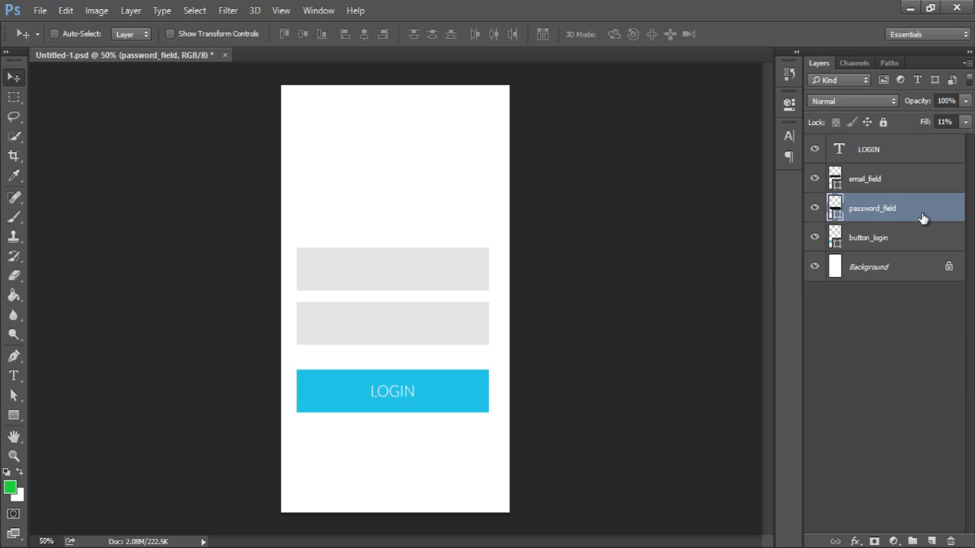
click(814, 208)
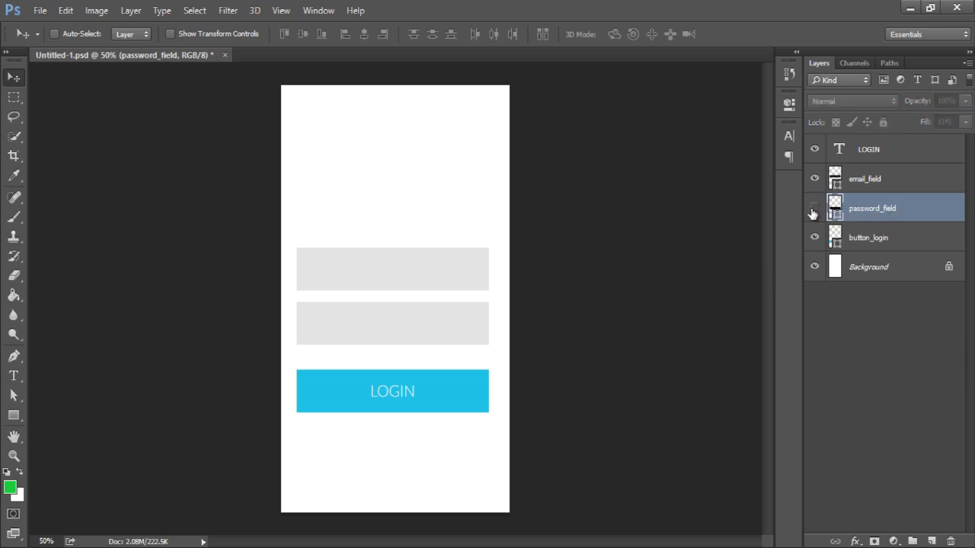
click(813, 209)
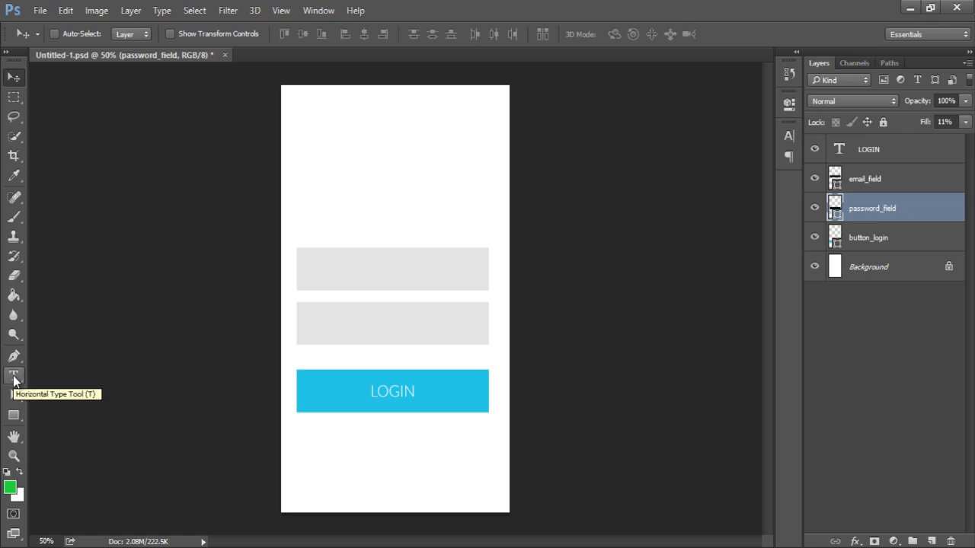
Add the text "Email Address:" just above the email field in Lato Light, 38 pt, with text colour 262837.
click(14, 376)
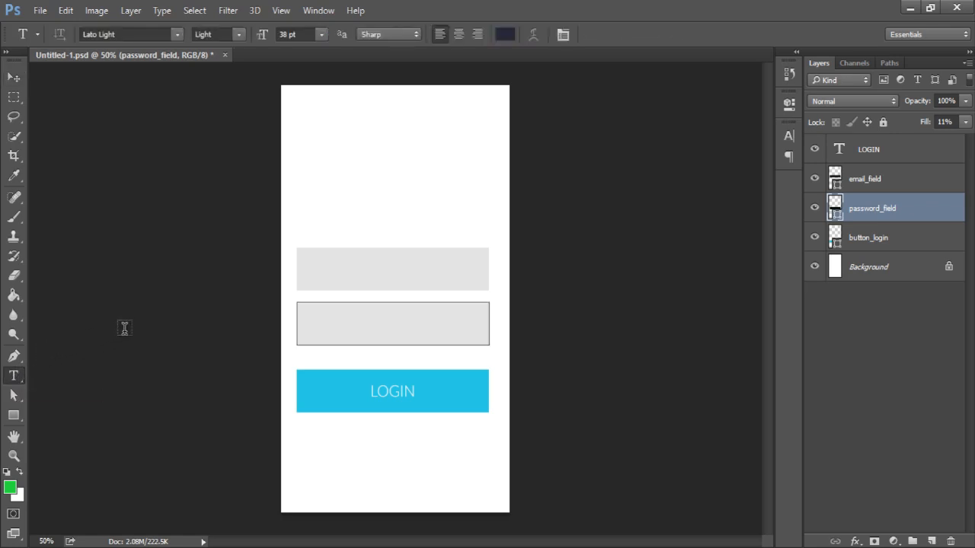
click(864, 189)
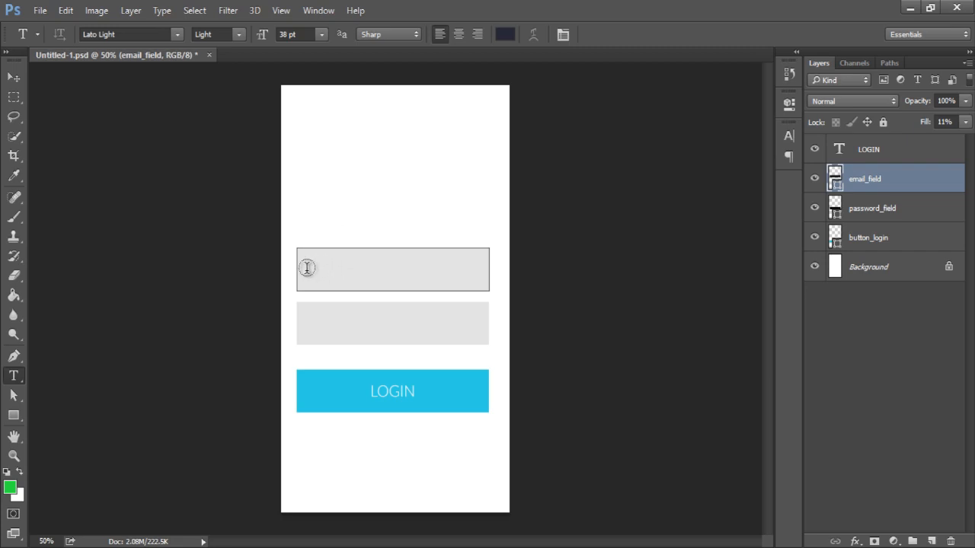
click(382, 268)
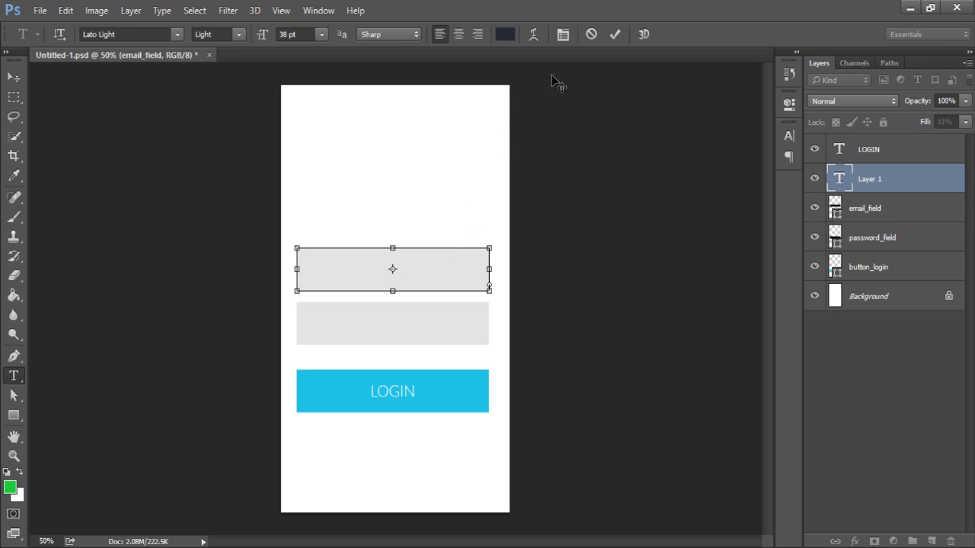
click(590, 34)
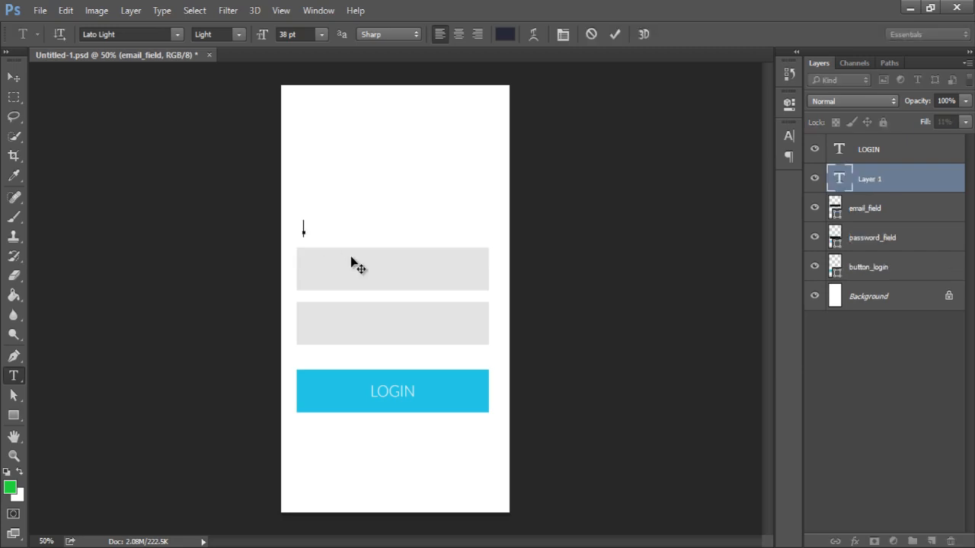
text(Email Address)
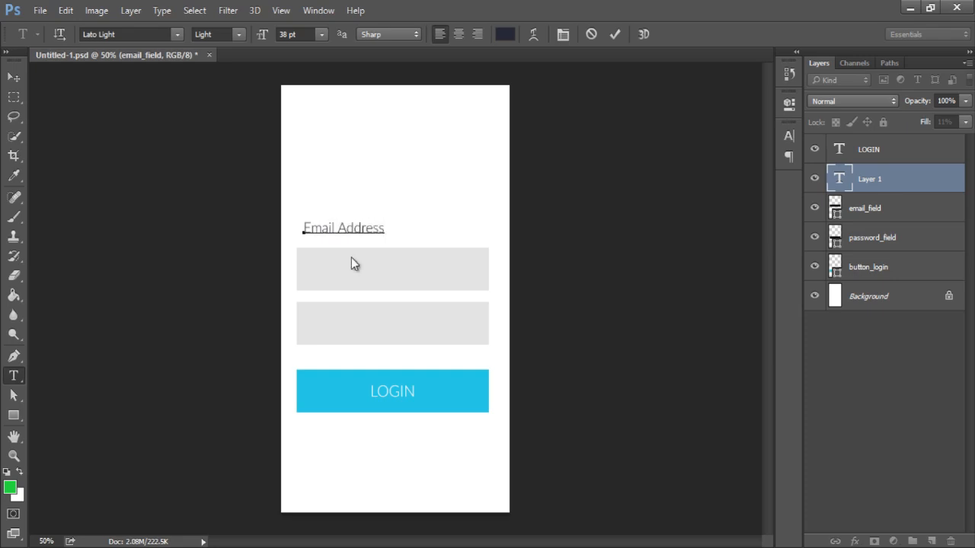
text(:)
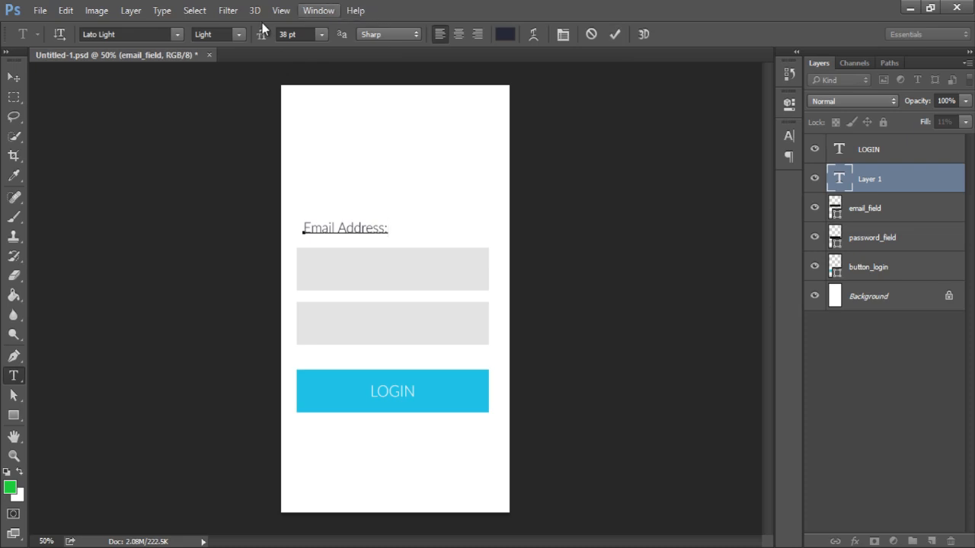
click(505, 35)
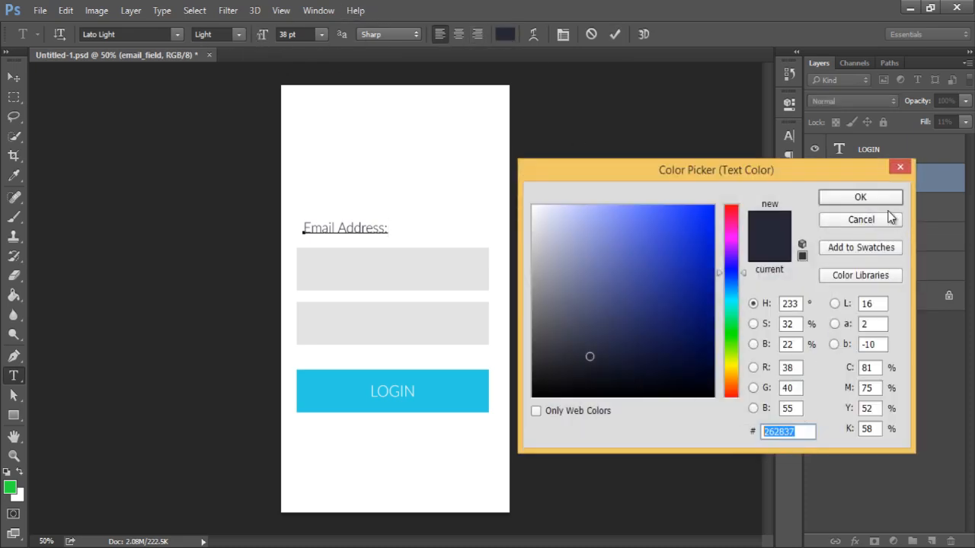
click(867, 198)
click(616, 34)
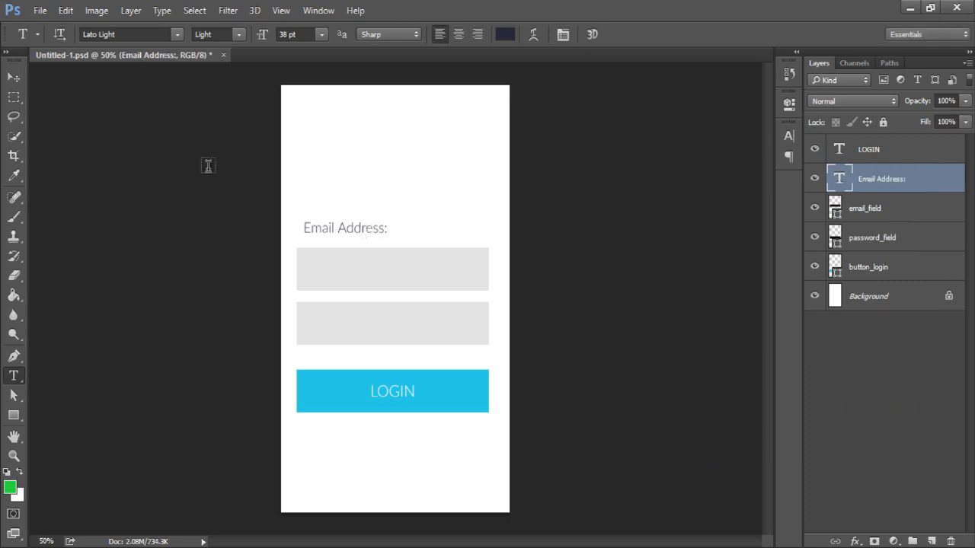
Move the "Email Address:" text inside the email field, and place a duplicate of it inside the password field.
key(v)
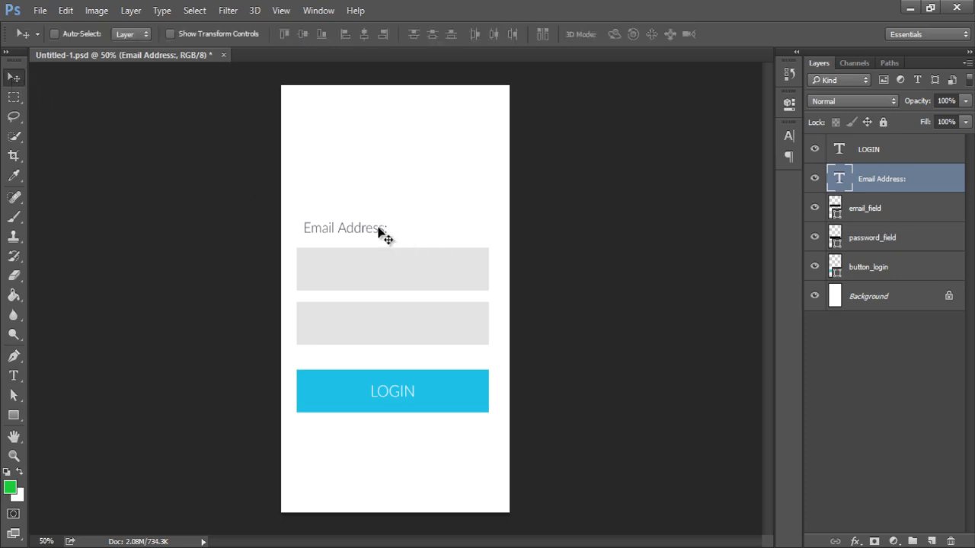
drag(378, 233, 370, 270)
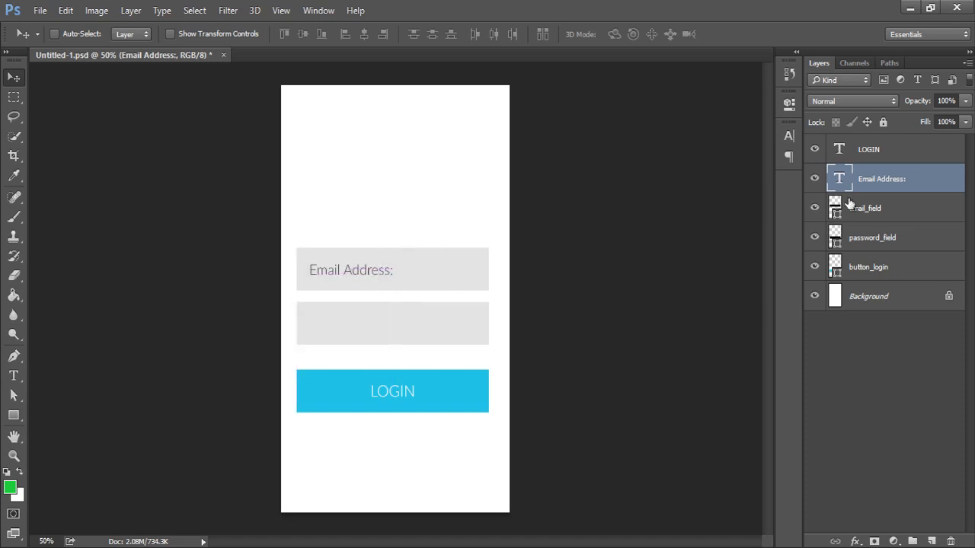
drag(842, 183, 932, 541)
drag(373, 274, 364, 329)
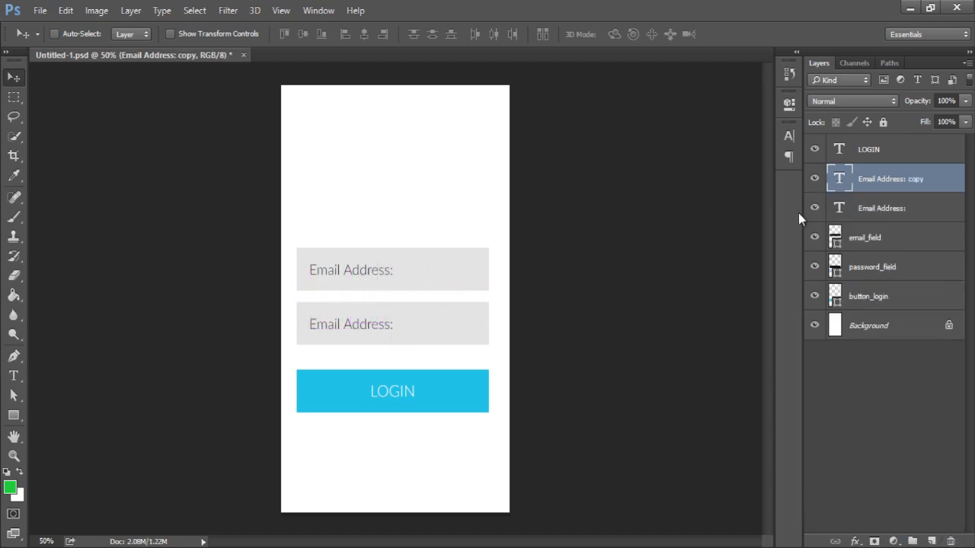
Change the duplicated text in the password field to "Password:".
double_click(840, 181)
text(Password Fie)
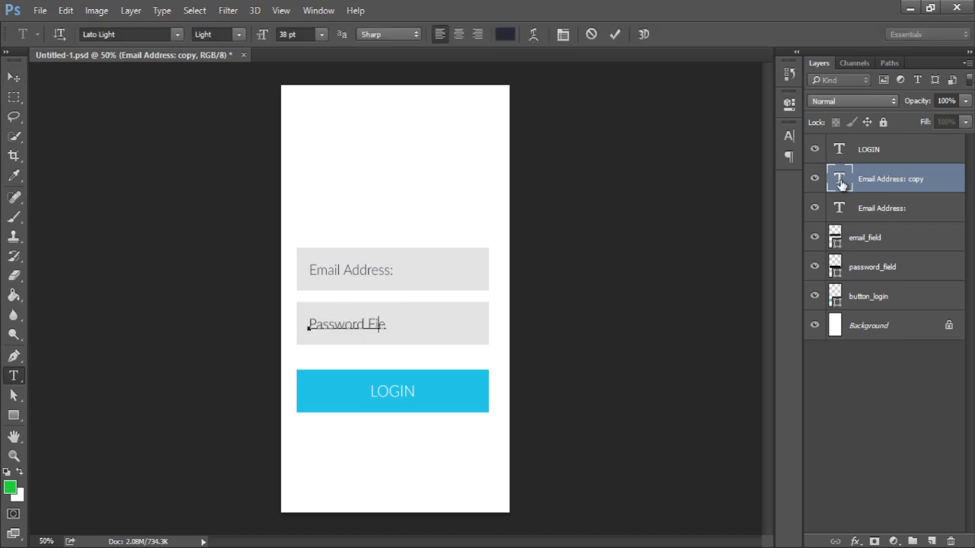
key(BackSpace)
key(BackSpace)
click(834, 183)
key(v)
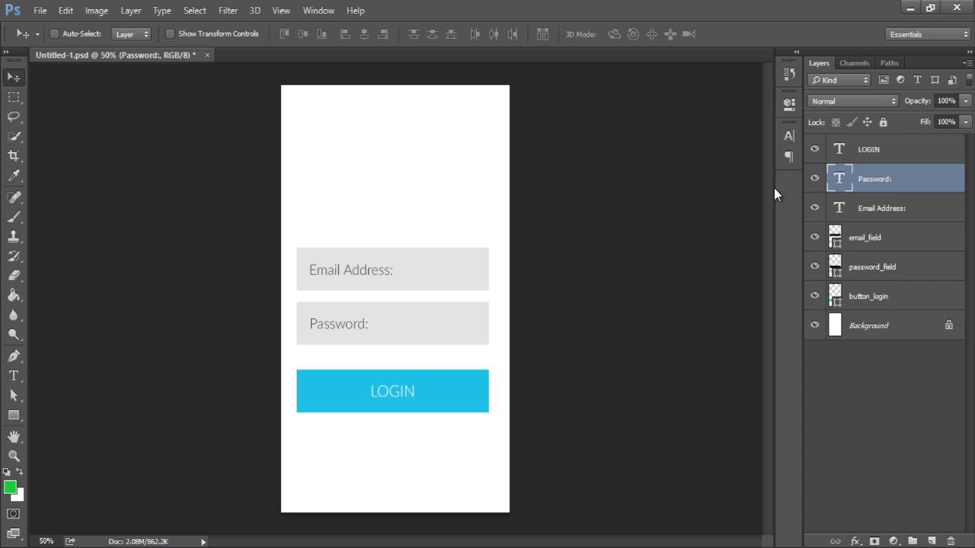
click(858, 152)
click(841, 214)
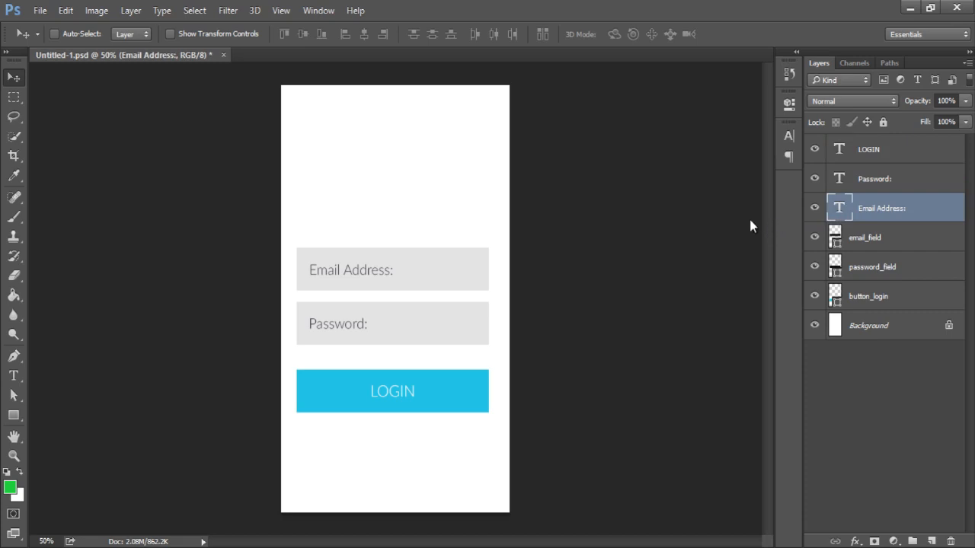
click(931, 247)
click(932, 265)
click(929, 247)
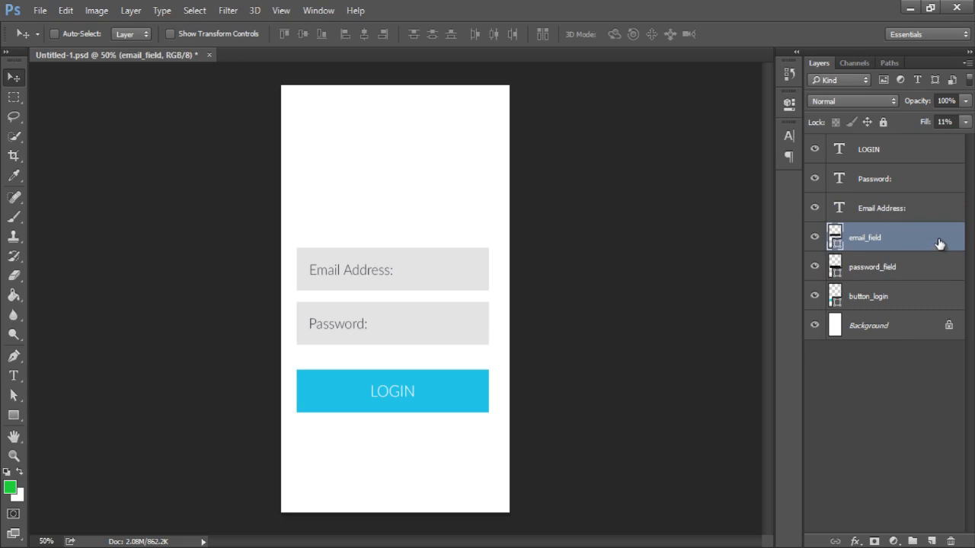
click(931, 268)
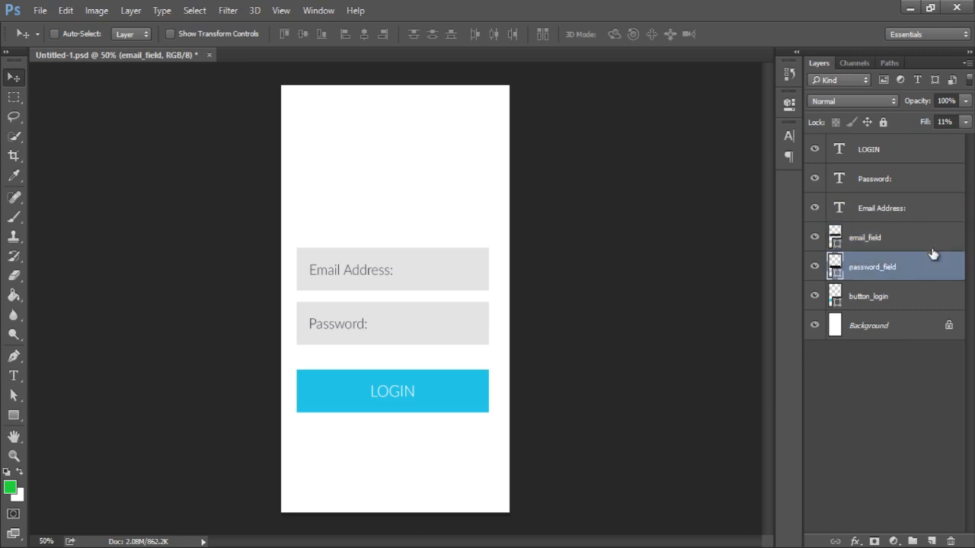
click(929, 245)
click(926, 279)
click(930, 296)
click(931, 267)
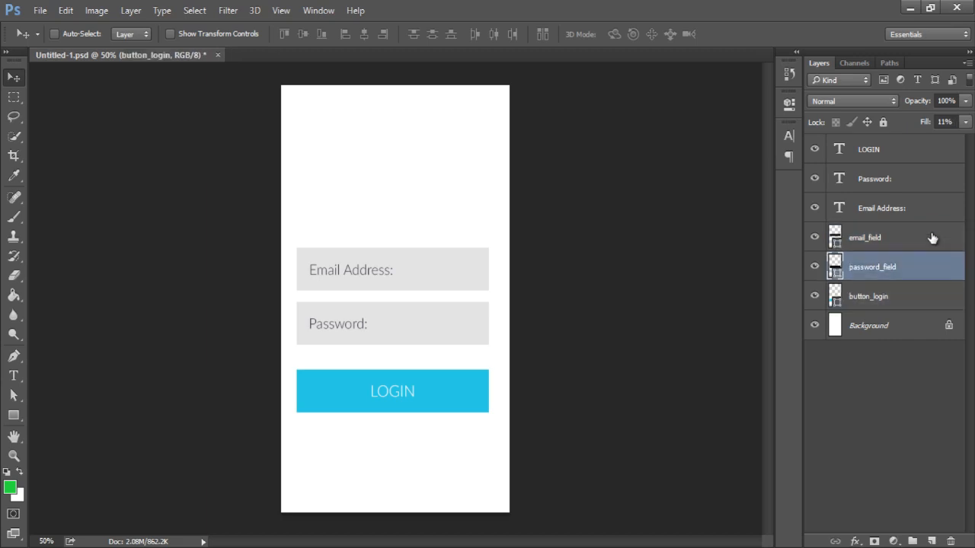
Add a Stroke layer effect to the email_field layer and compare the field with the preview off and on.
click(926, 247)
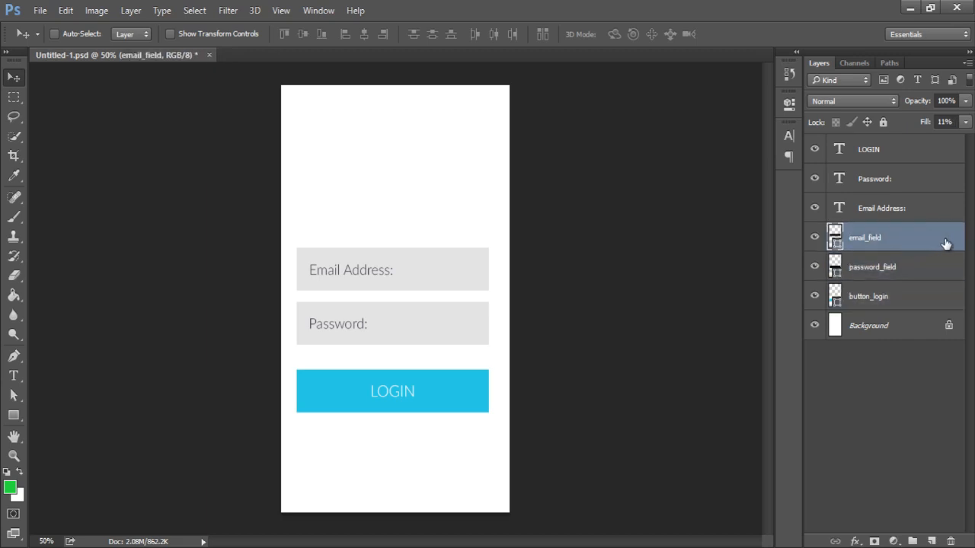
double_click(952, 239)
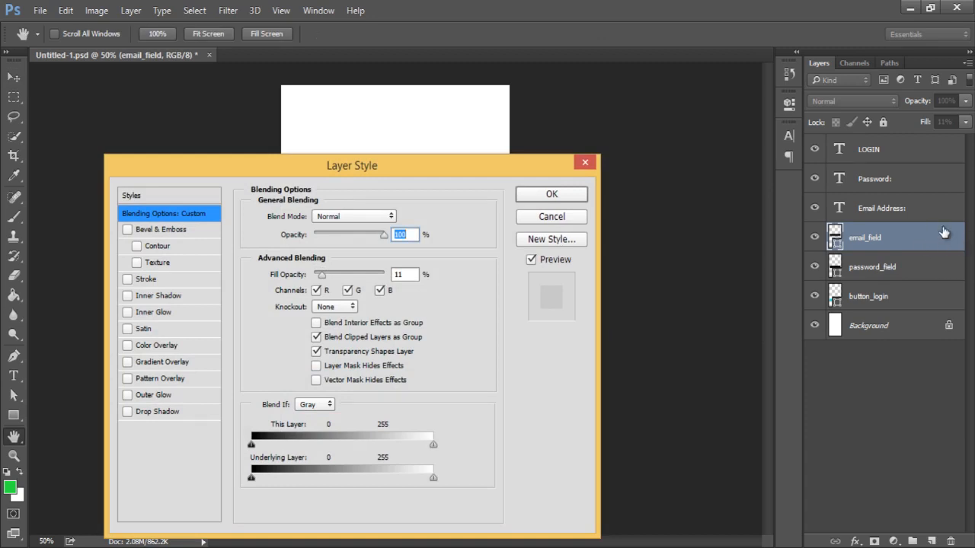
drag(534, 157, 642, 126)
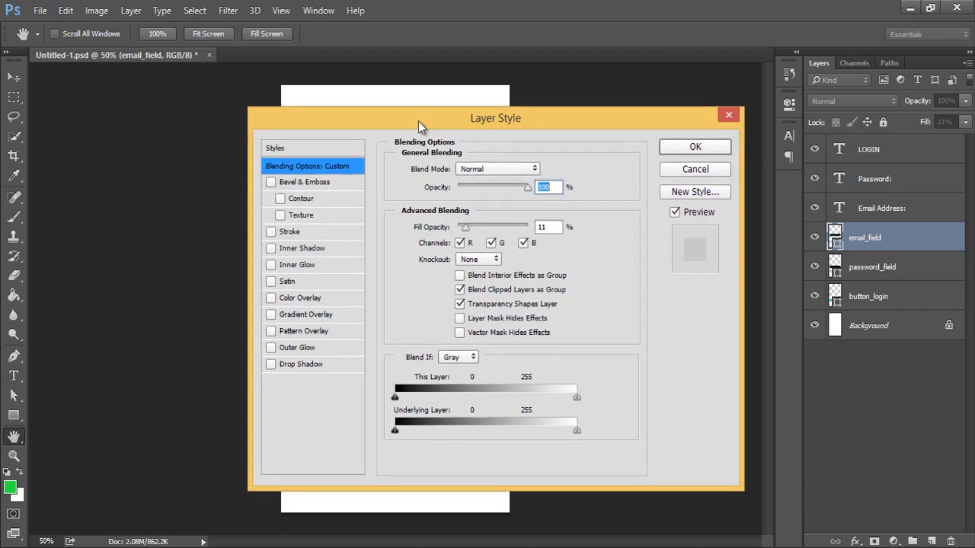
drag(418, 121, 463, 105)
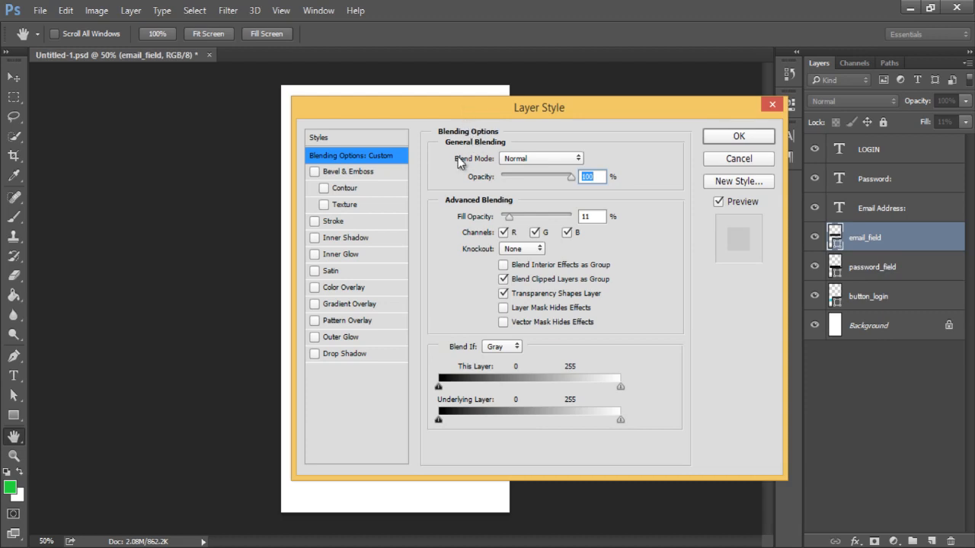
click(336, 225)
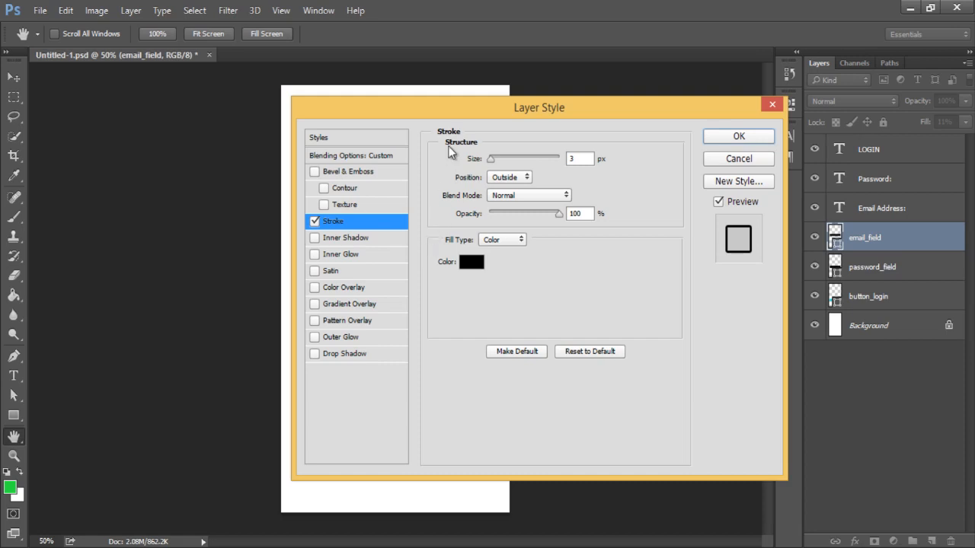
drag(466, 118, 565, 118)
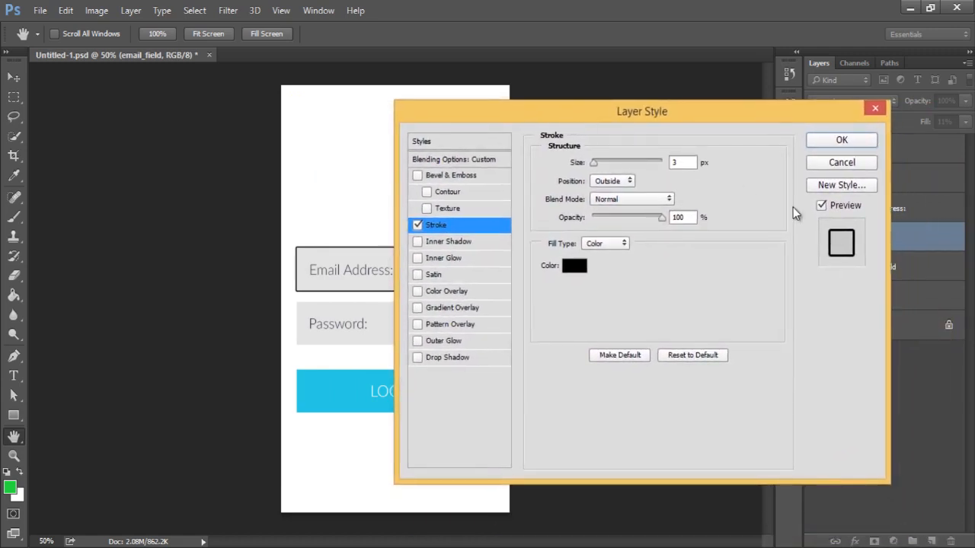
click(821, 204)
click(821, 205)
Set the email_field stroke to a size of 1 px and its position to Inside.
click(680, 163)
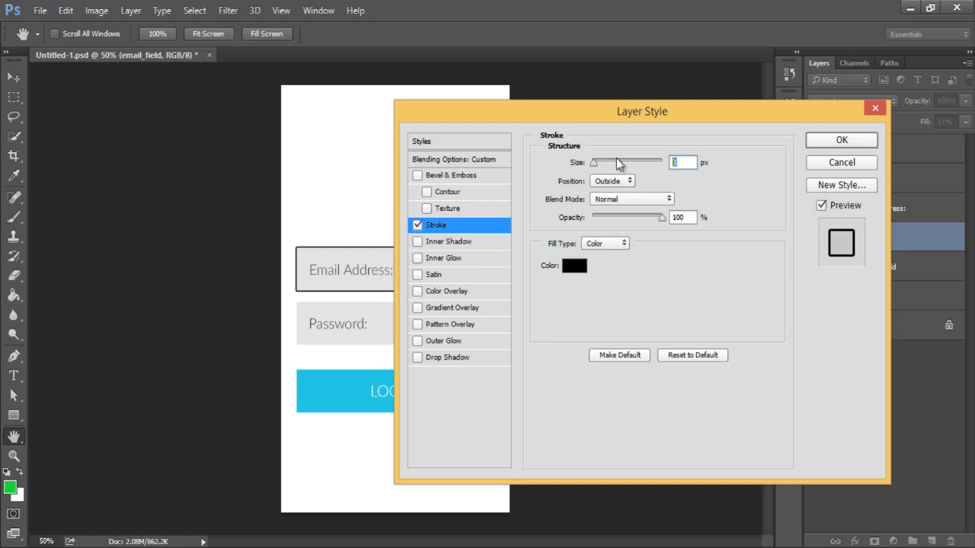
text(1)
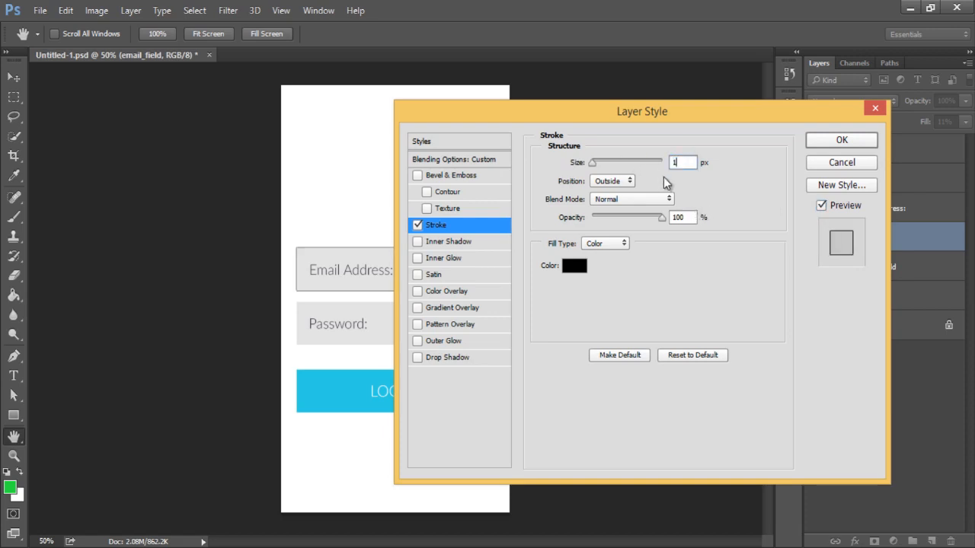
click(631, 183)
click(618, 203)
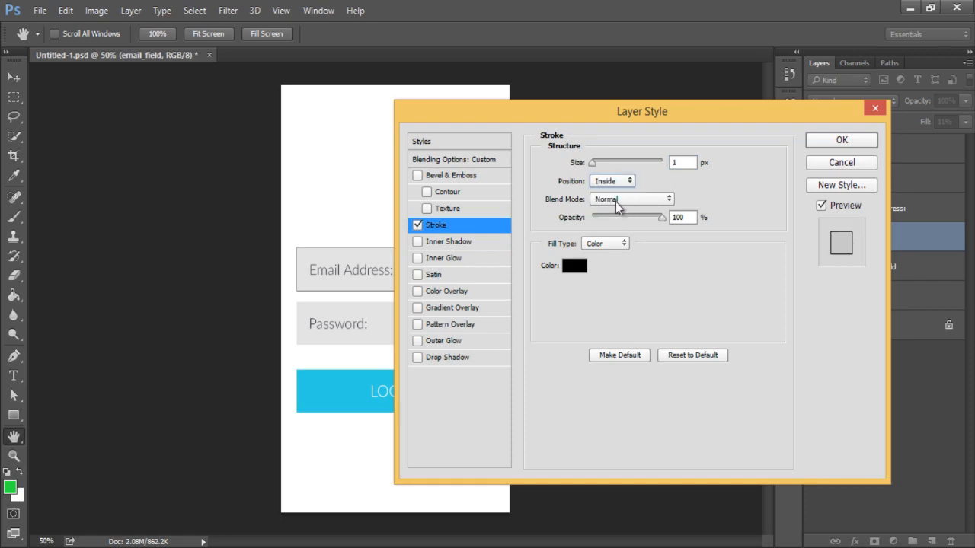
Set the email_field stroke colour to grey, a9a7a7, and apply the layer style.
click(583, 266)
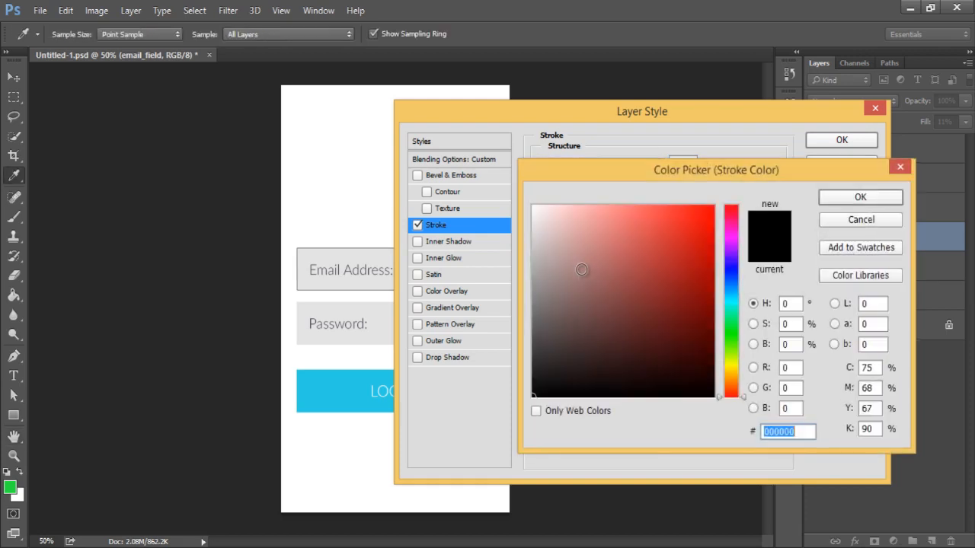
mouse_move(582, 268)
mouse_down()
mouse_move(540, 261)
mouse_move(535, 270)
mouse_up()
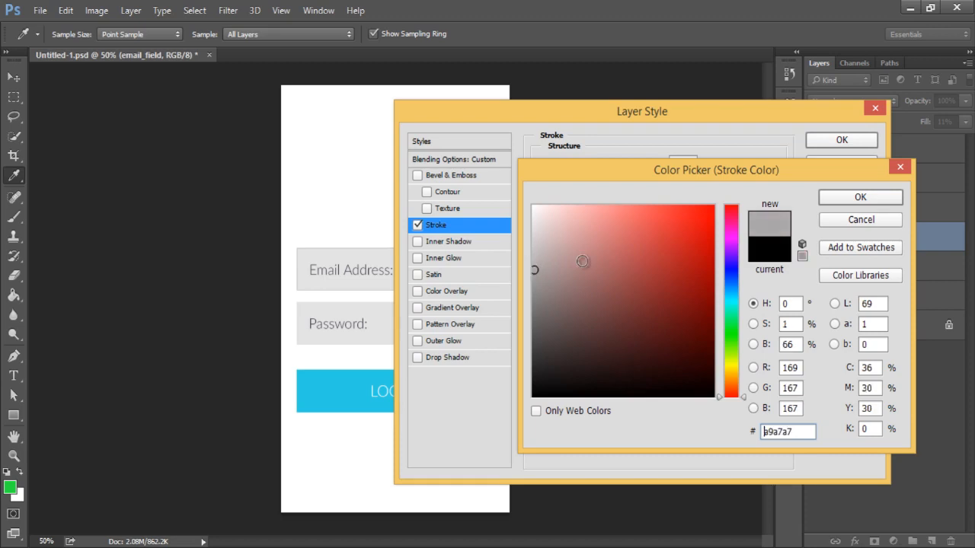
click(849, 199)
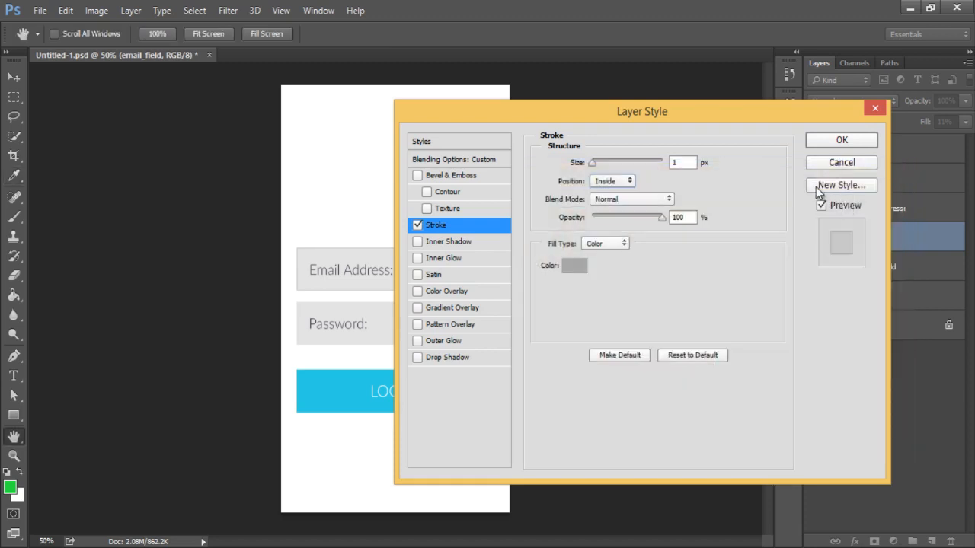
click(832, 143)
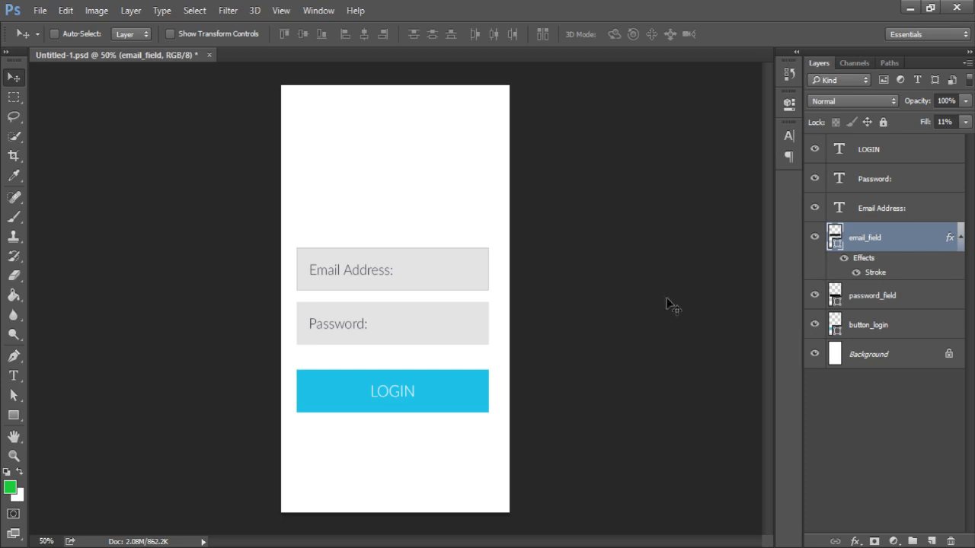
Copy the layer style of email_field onto the password_field layer, then deselect all layers.
right_click(867, 242)
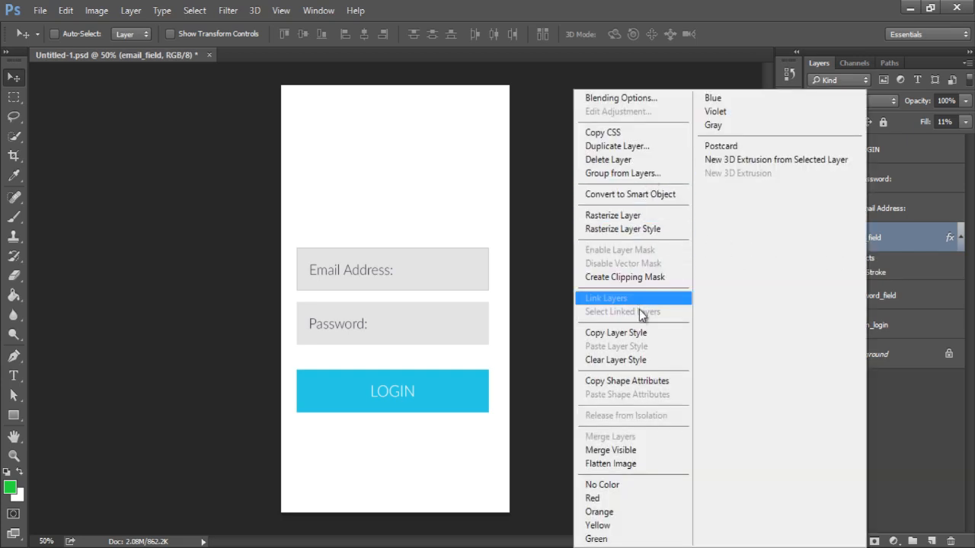
click(645, 333)
click(911, 297)
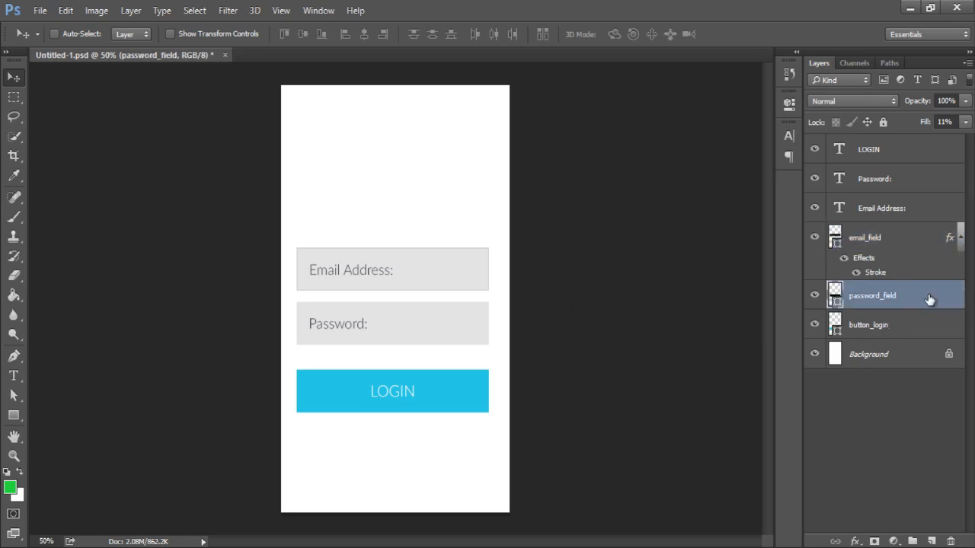
right_click(913, 299)
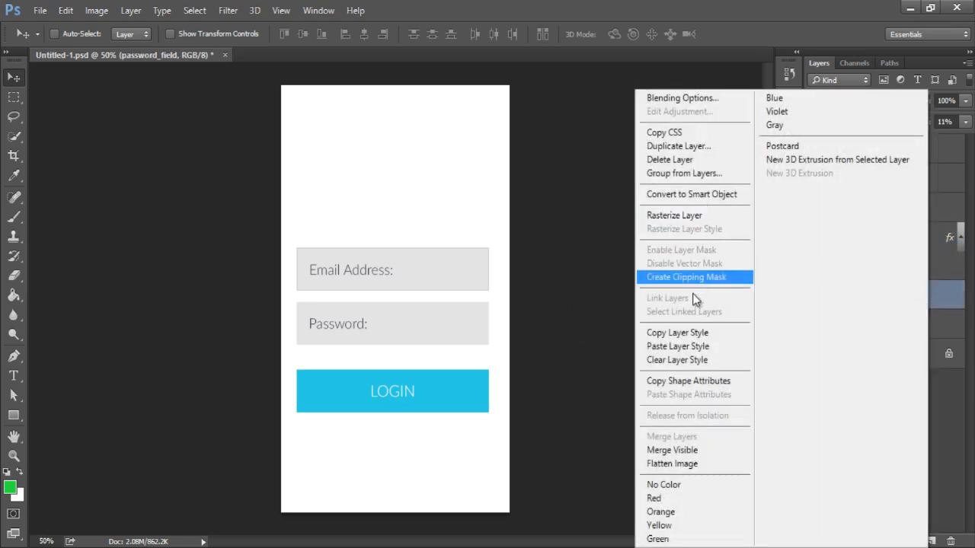
click(700, 346)
click(917, 436)
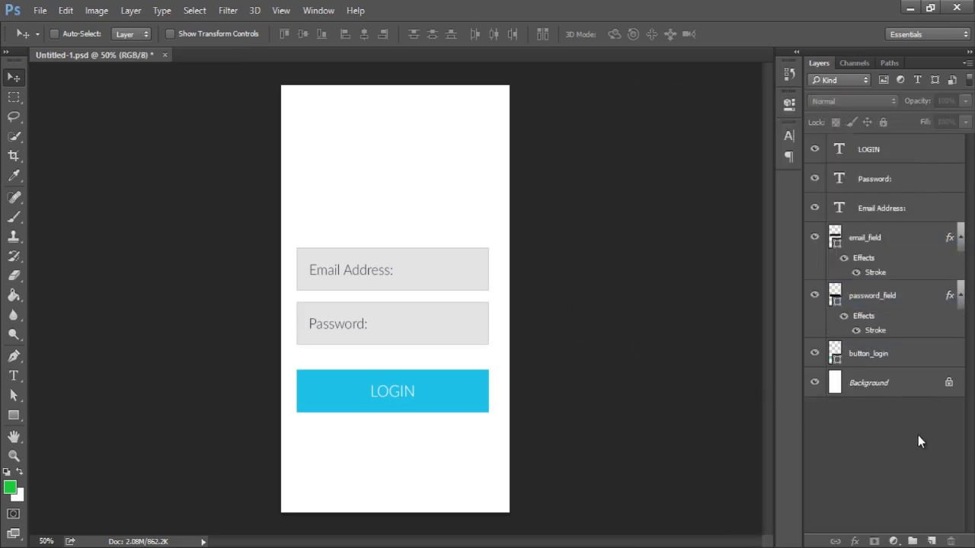